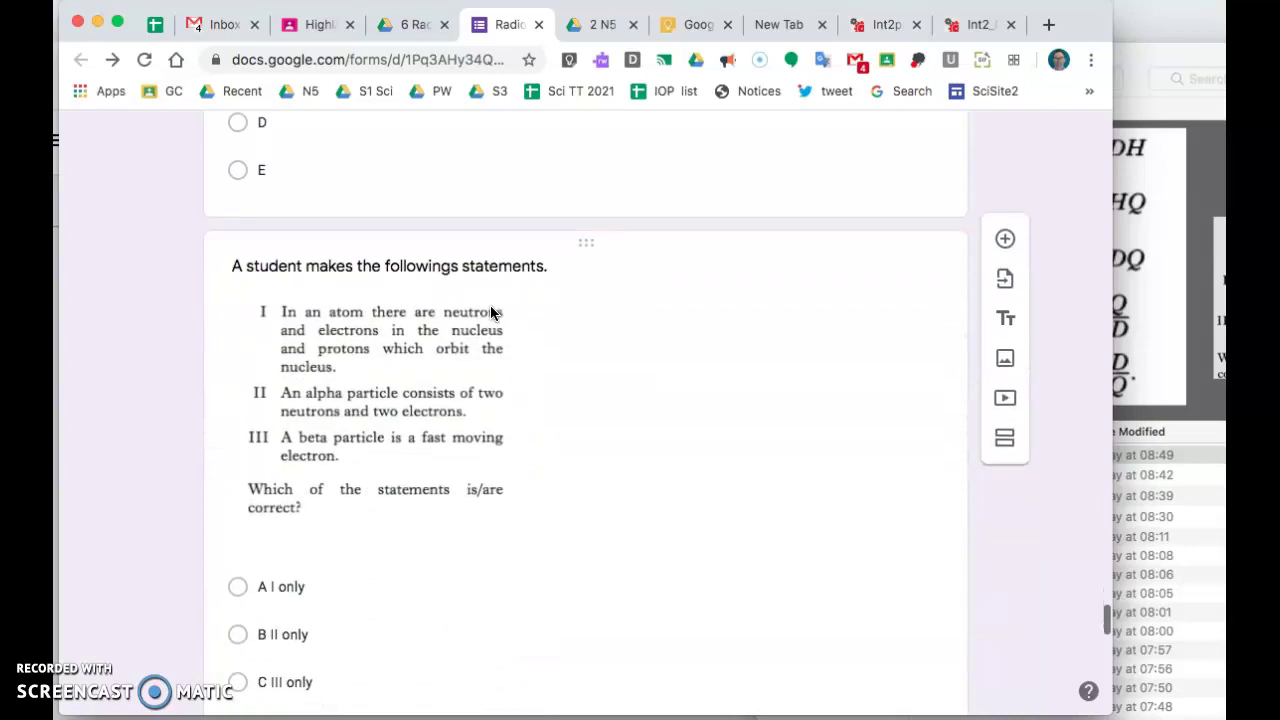
# Add a blank question below the last question in the form and bring up the Int2_Physics_All_2012.pdf paper.
pyautogui.click(614, 351)
pyautogui.click(1005, 254)
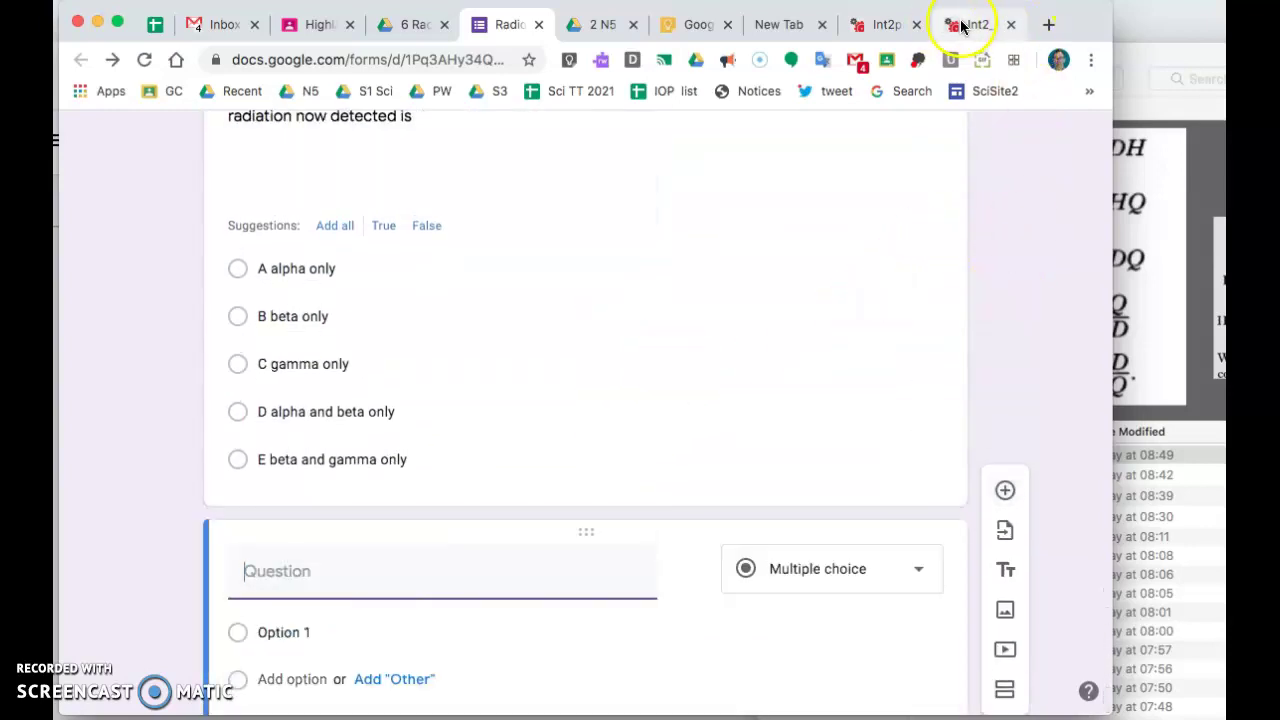
pyautogui.click(970, 25)
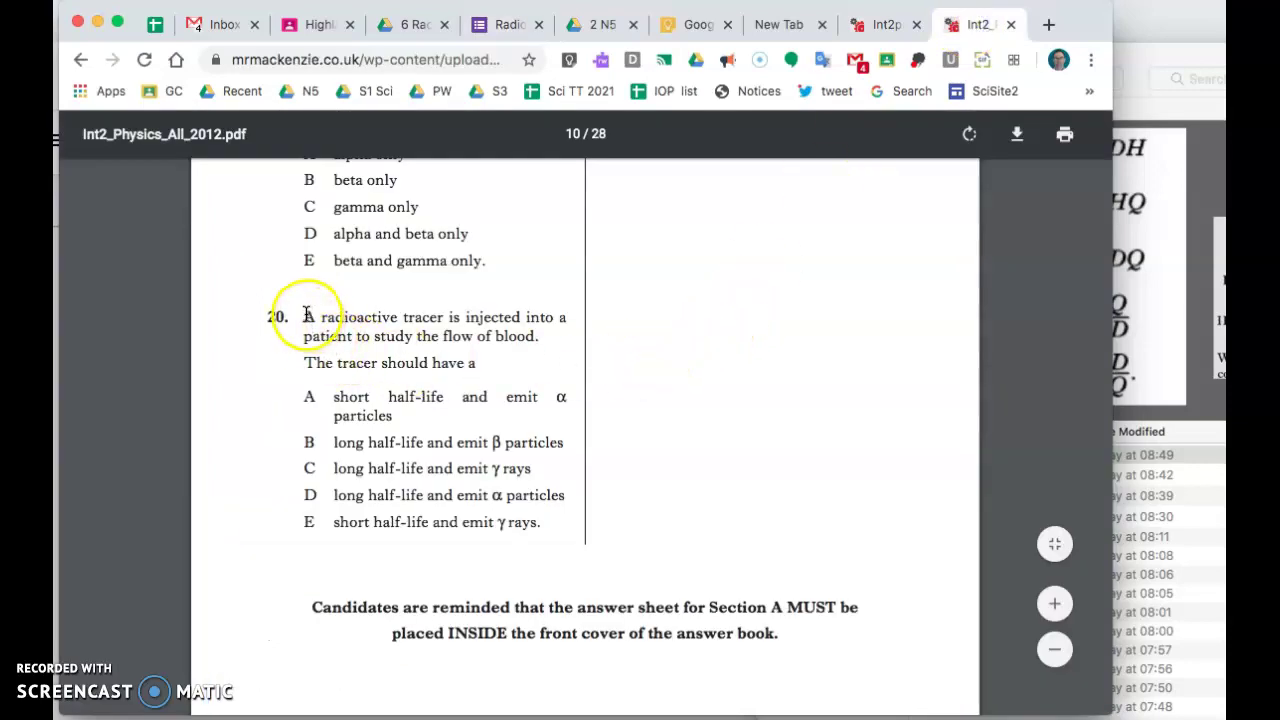
pyautogui.moveTo(351, 358); pyautogui.dragTo(542, 531)
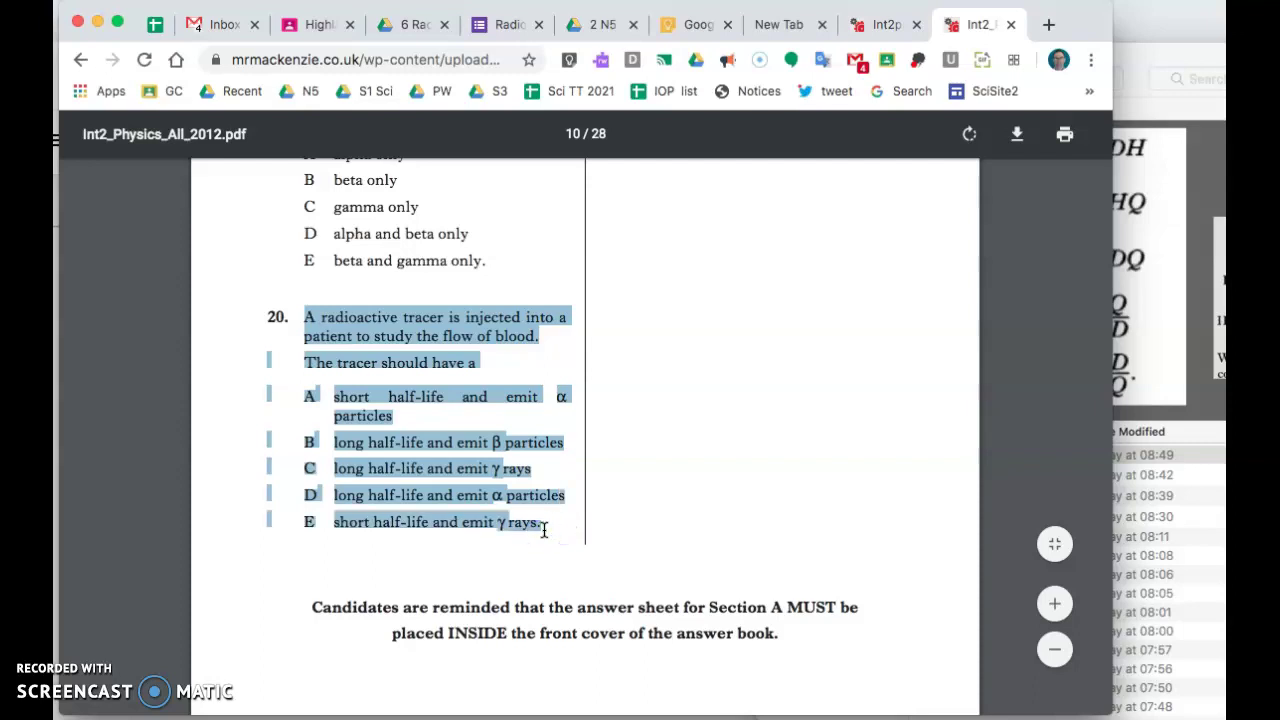
pyautogui.click(505, 24)
pyautogui.click(385, 571)
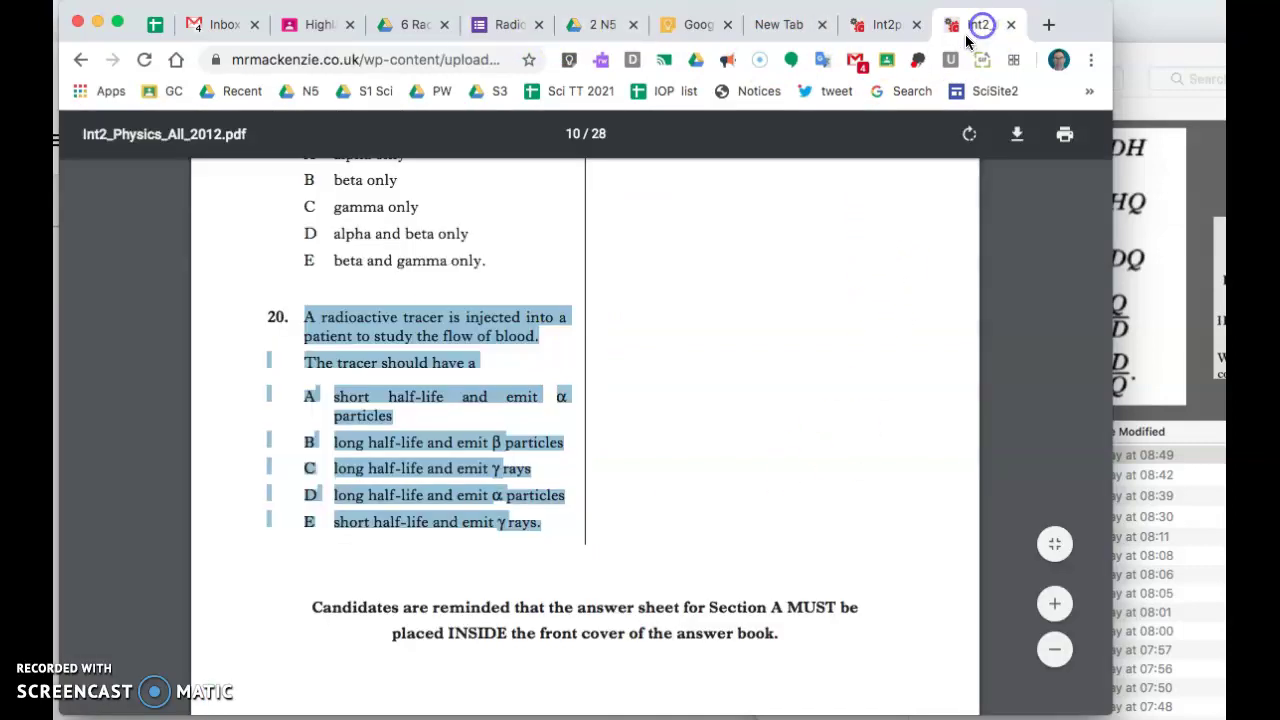
pyautogui.click(982, 24)
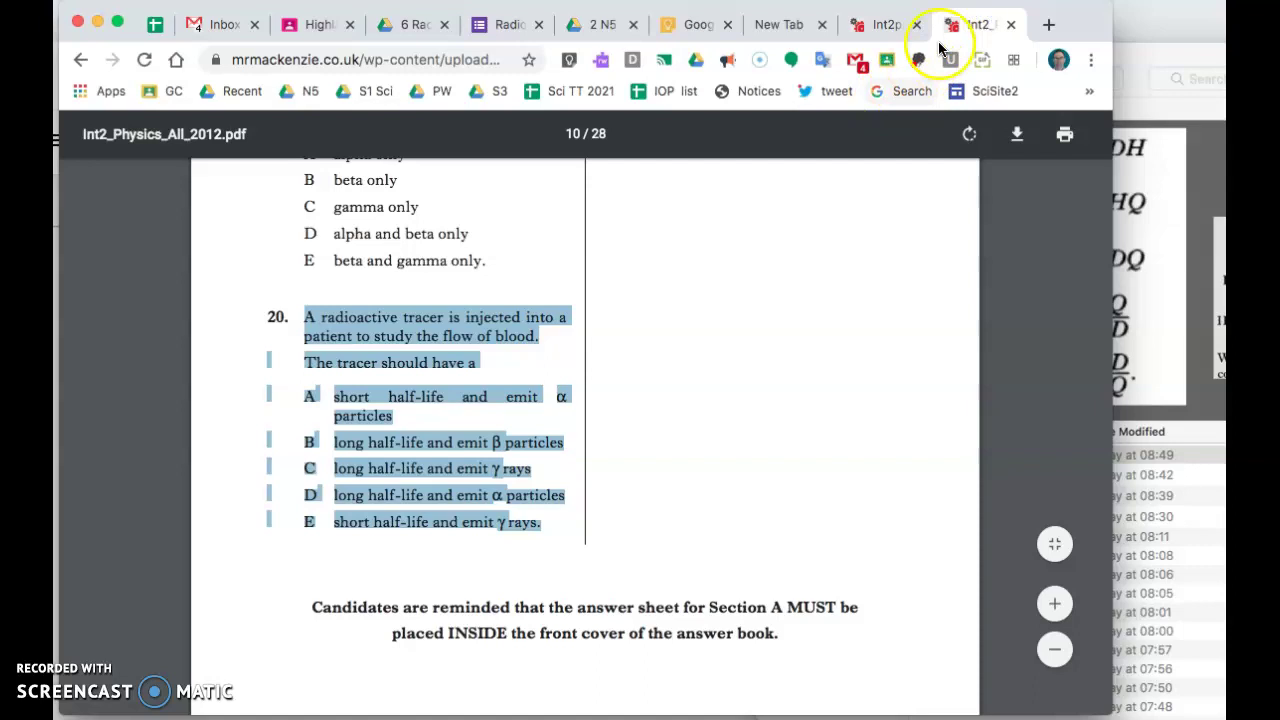
pyautogui.click(427, 390)
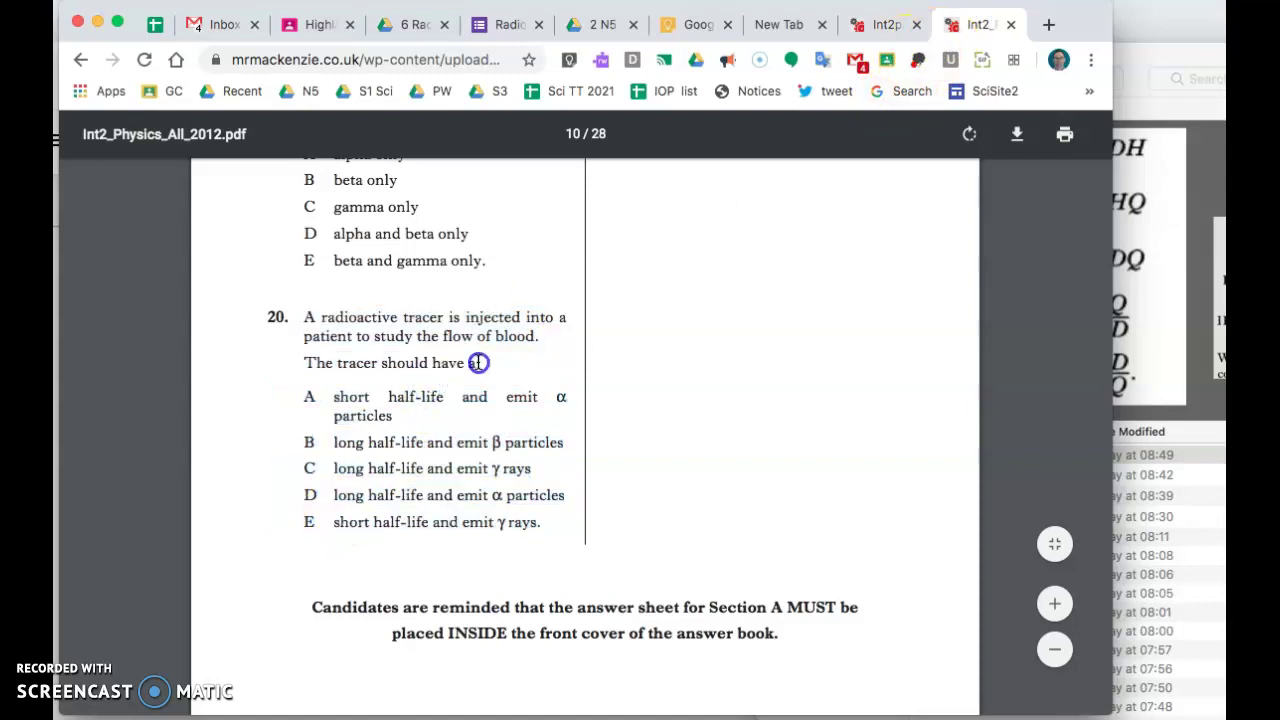
# Copy the stem of question 20 about the radioactive tracer into the new question's title, correcting "apatient" to "a patient".
pyautogui.moveTo(482, 363); pyautogui.dragTo(310, 319)
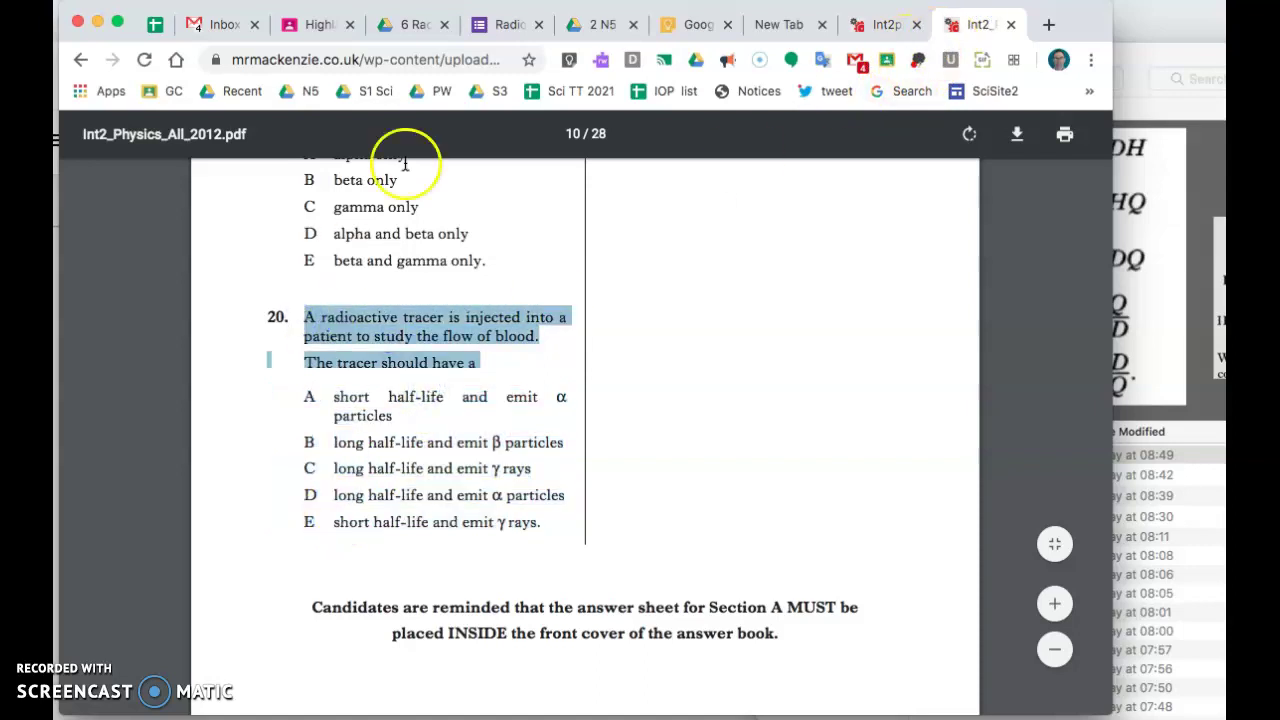
pyautogui.click(497, 22)
pyautogui.click(297, 575)
pyautogui.write('A radioactive tracer is injected into apatient to study the flow of blood. The tracer should have a')
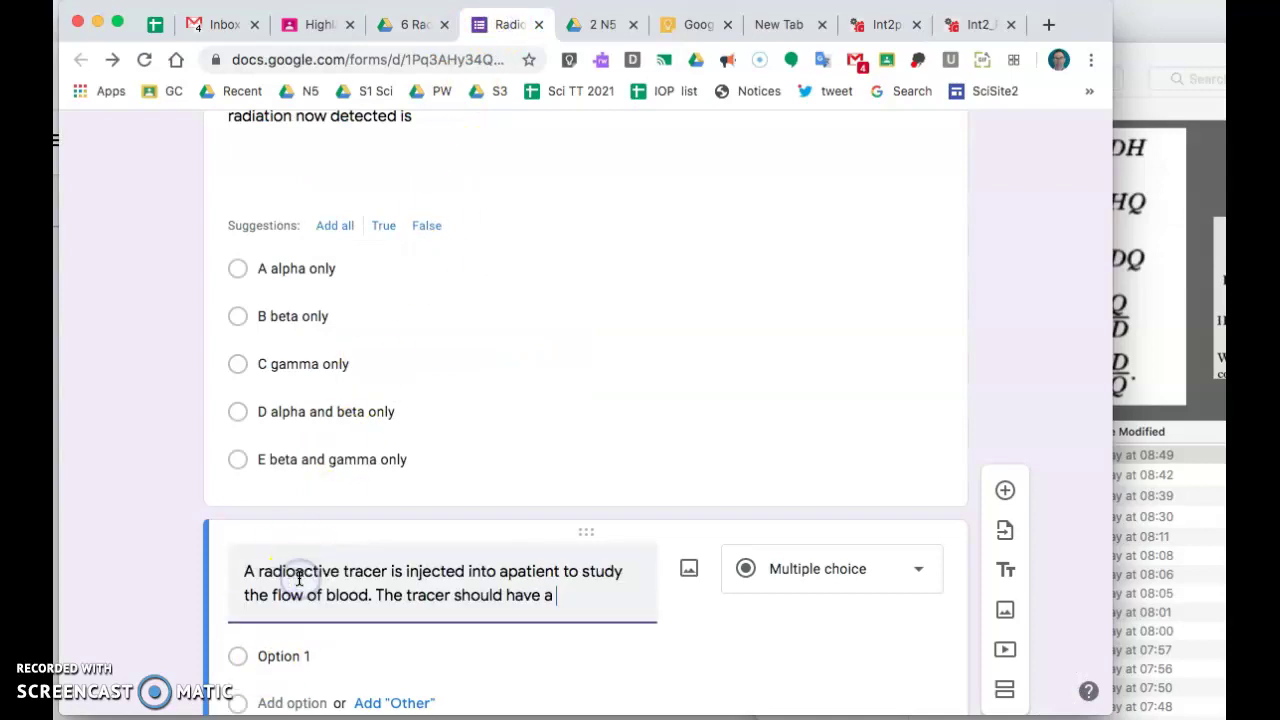
pyautogui.click(508, 571)
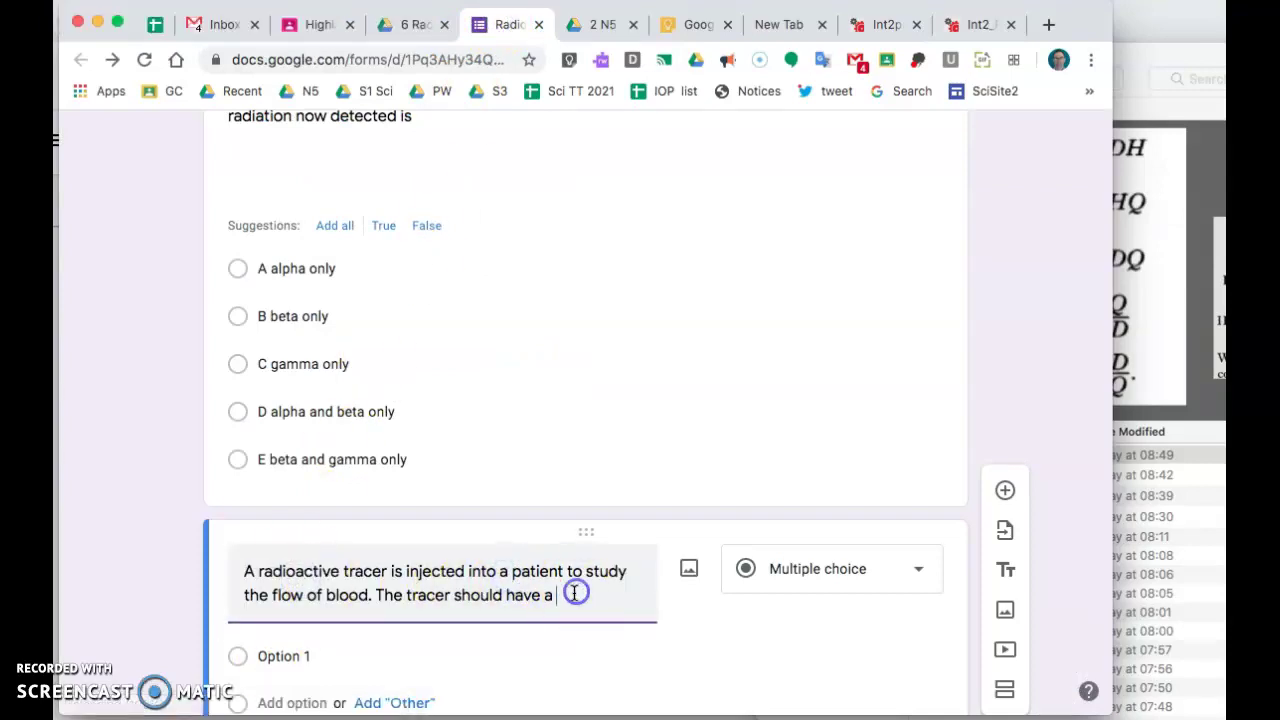
# Copy answers A to E of question 20 from the PDF and paste them as the tracer question's options.
pyautogui.click(972, 24)
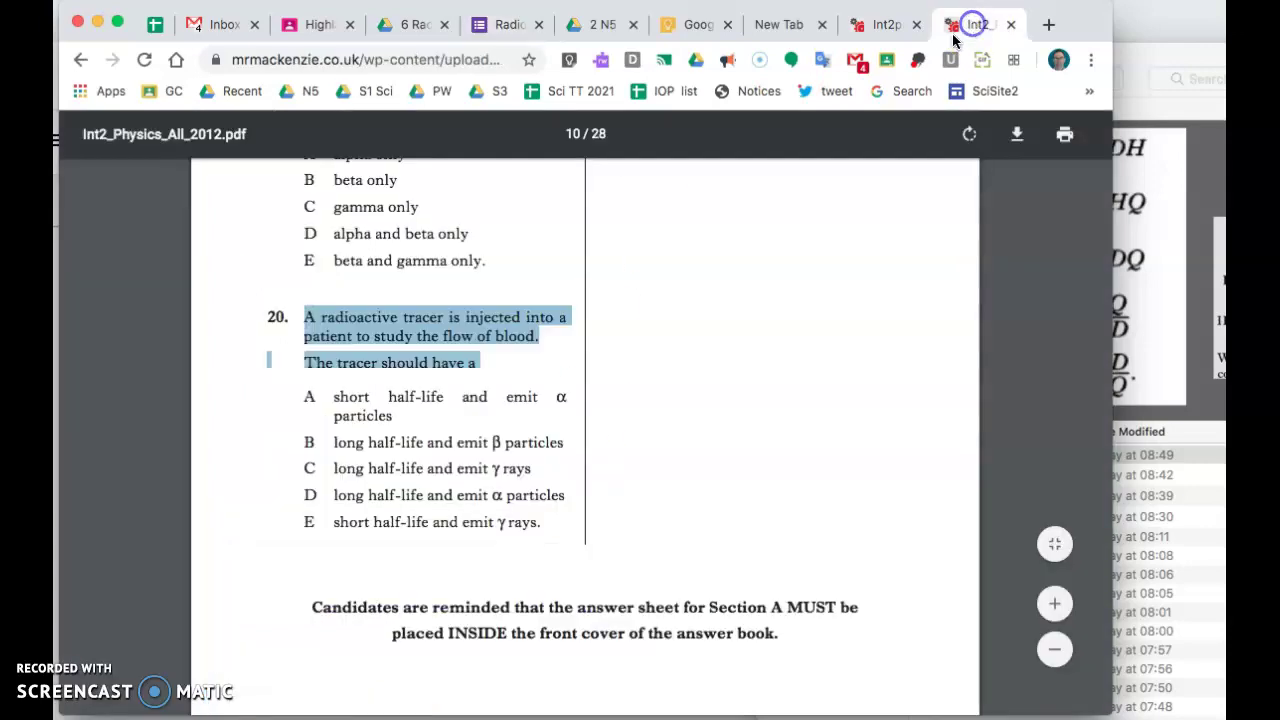
pyautogui.moveTo(304, 398); pyautogui.dragTo(549, 542)
pyautogui.press('super+c')
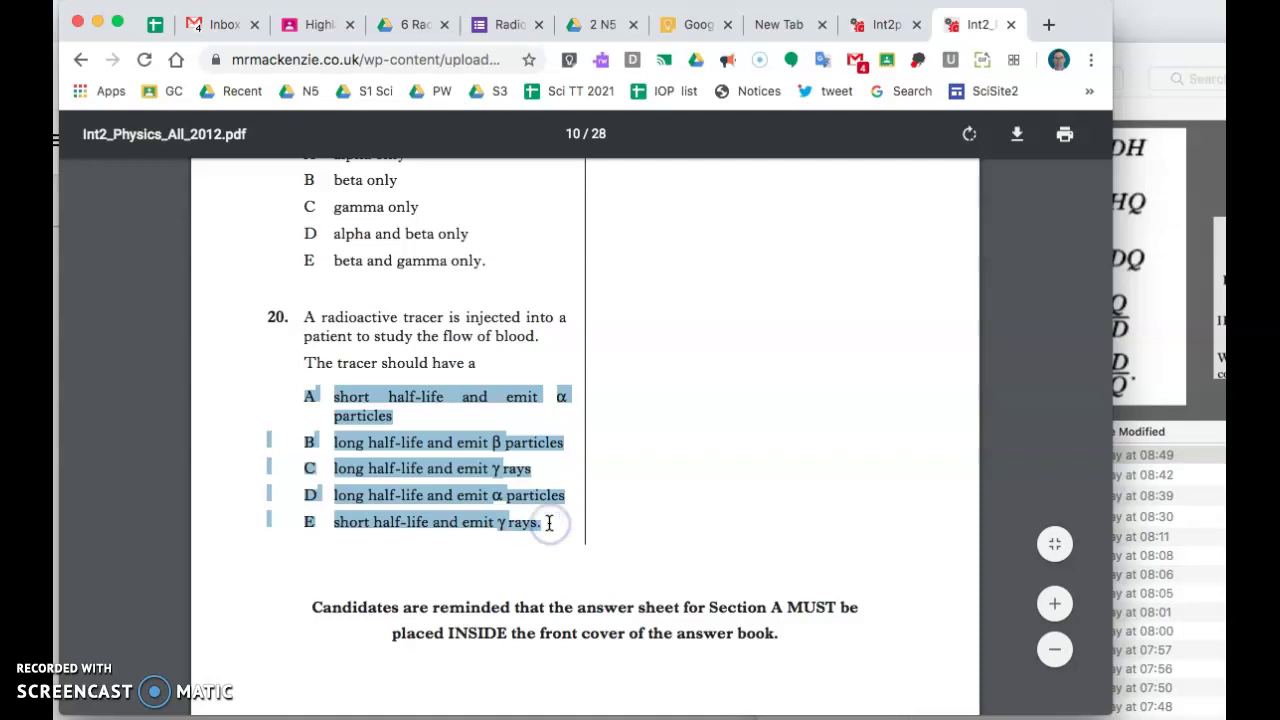
pyautogui.click(500, 24)
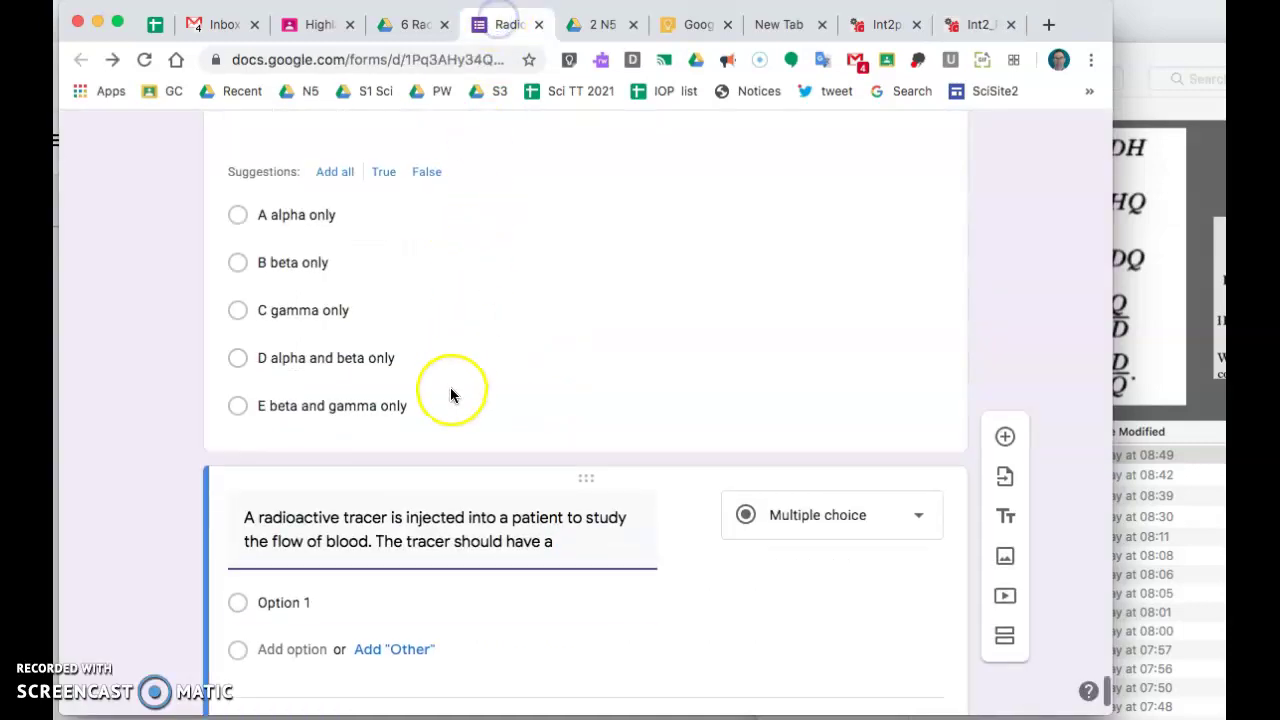
pyautogui.scroll(-2, 451, 389)
pyautogui.click(286, 489)
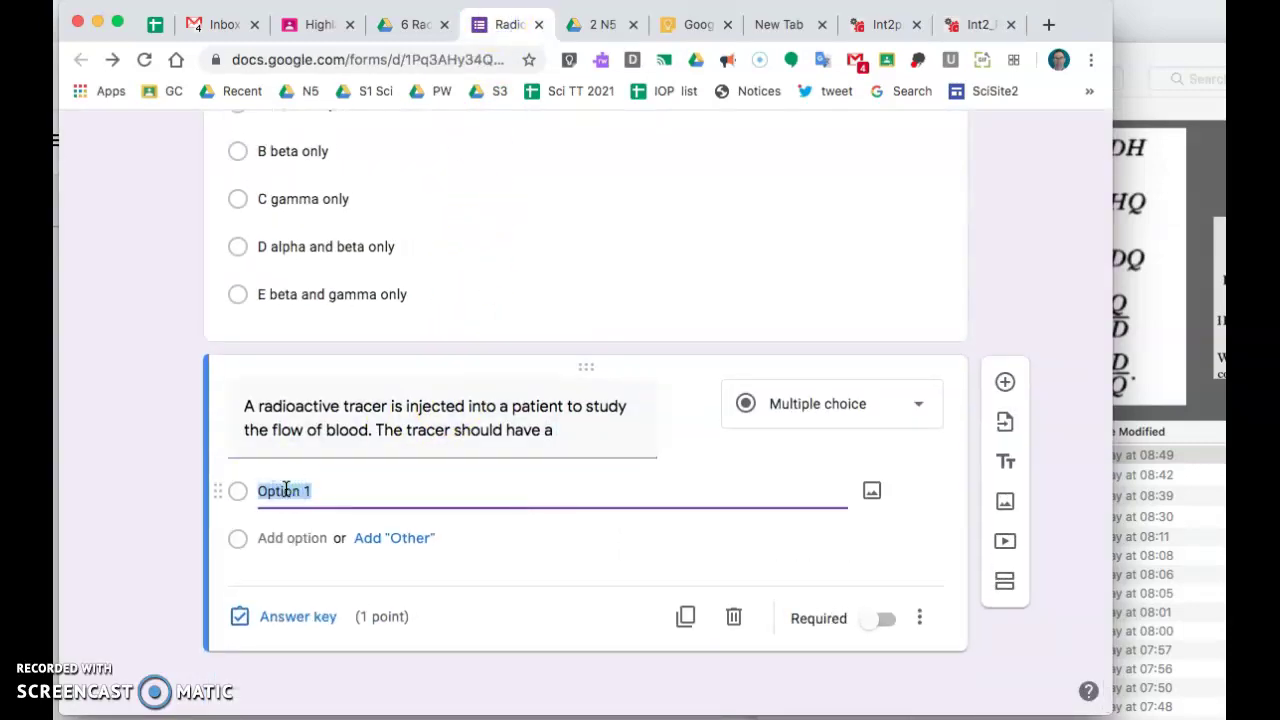
pyautogui.press('super+v')
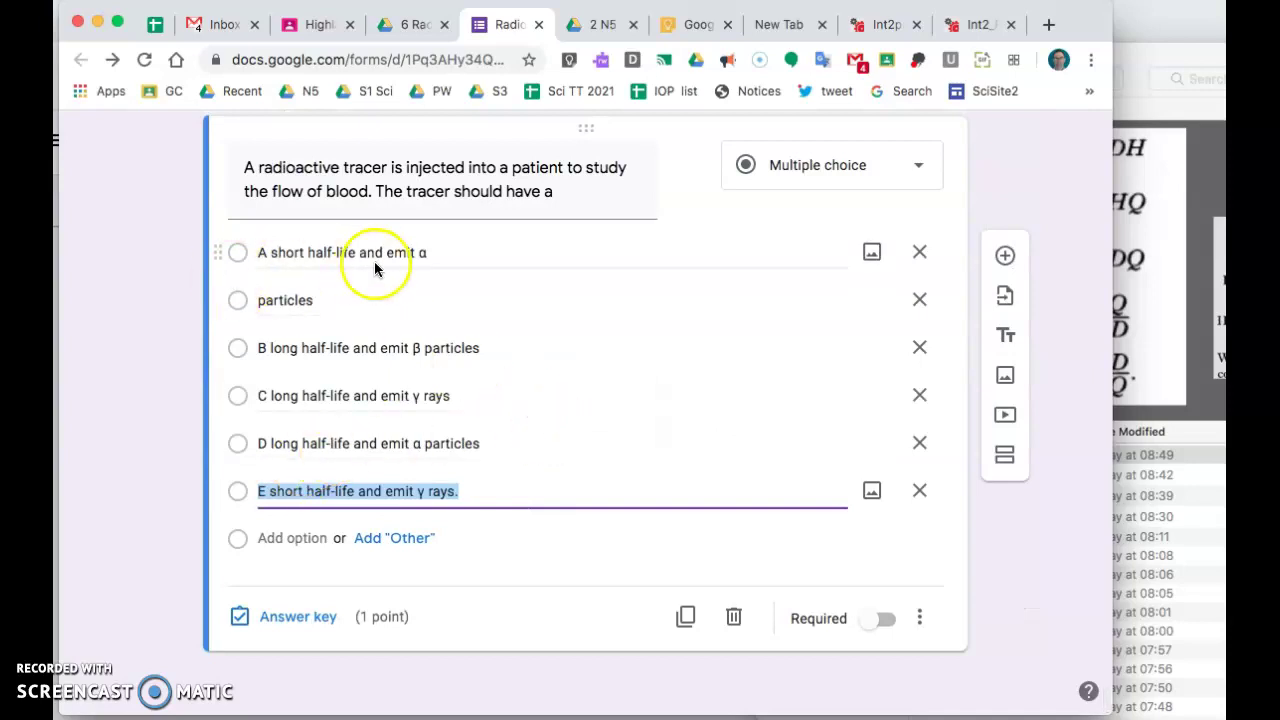
# Complete the first option as "A short half-life and emit α particles" and remove the leftover second option.
pyautogui.doubleClick(299, 298)
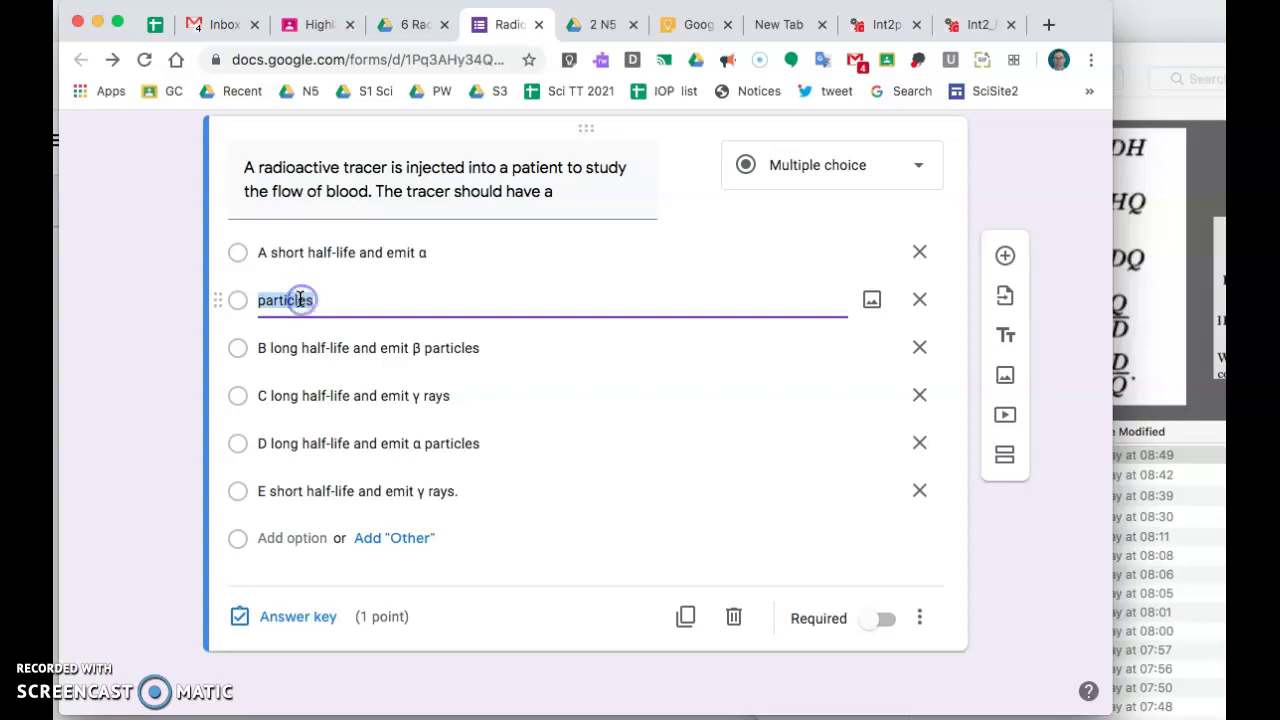
pyautogui.press('BackSpace')
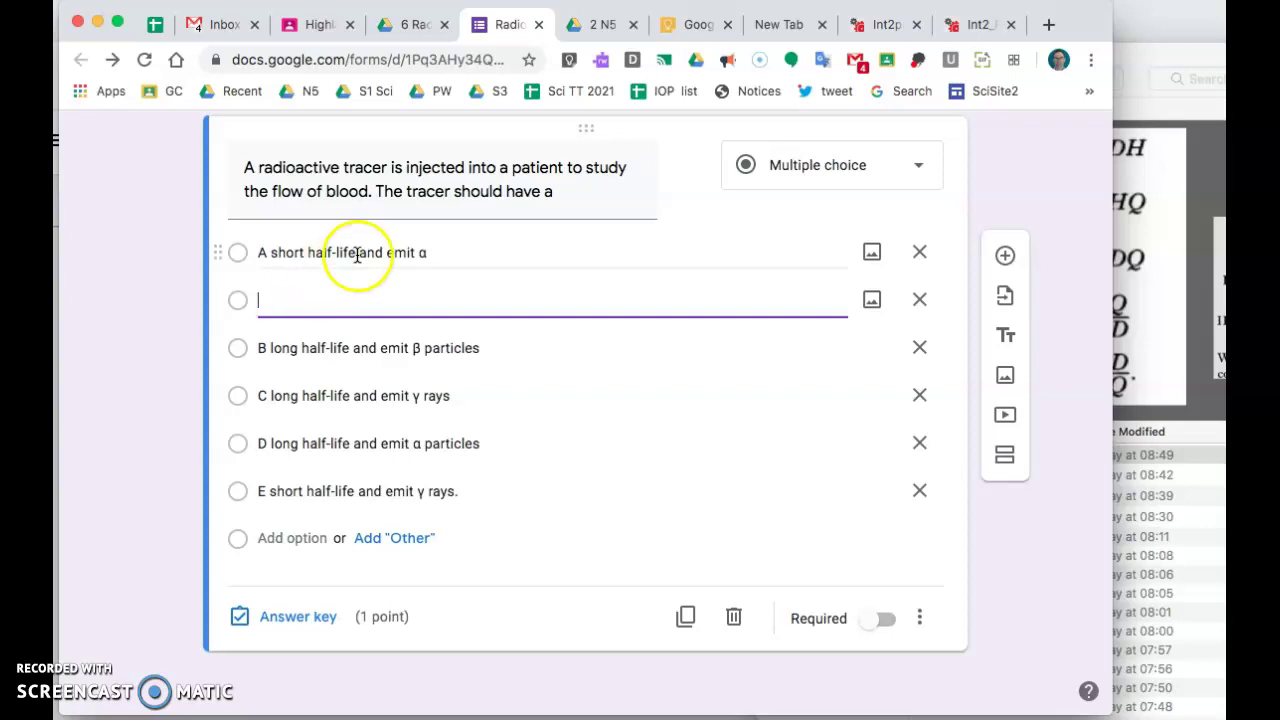
pyautogui.click(453, 252)
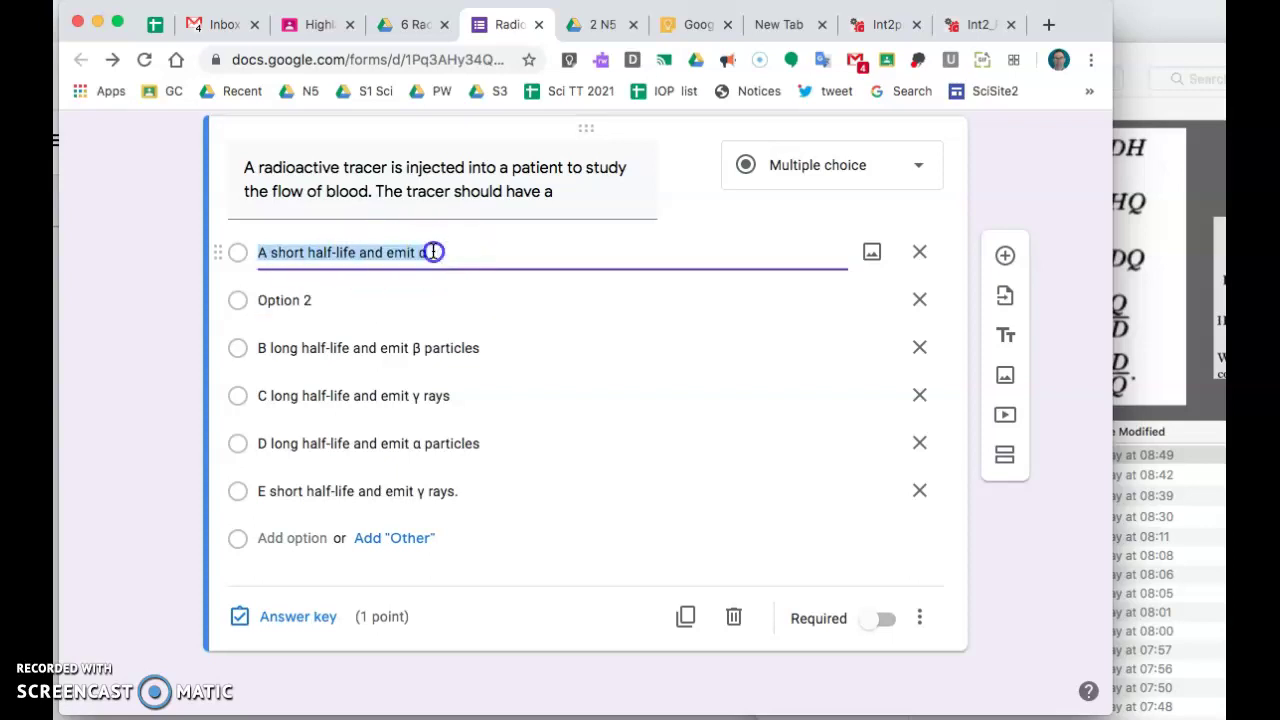
pyautogui.click(433, 252)
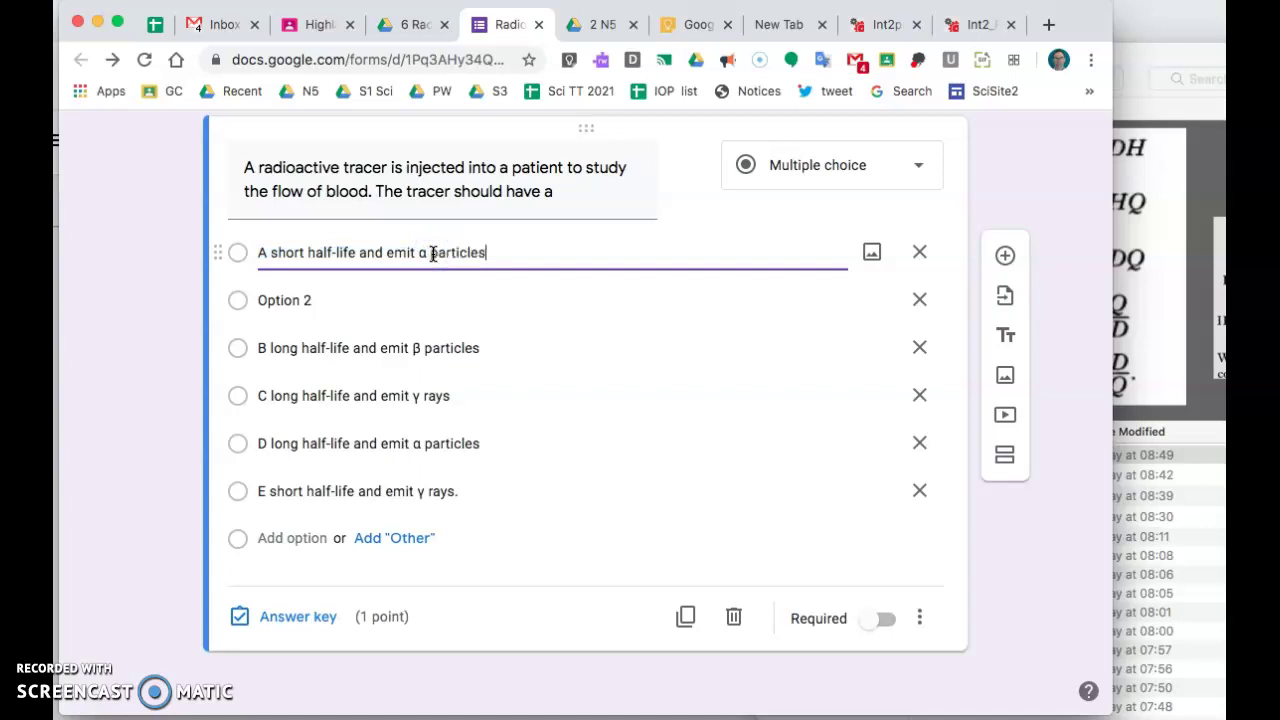
pyautogui.click(357, 292)
pyautogui.click(920, 298)
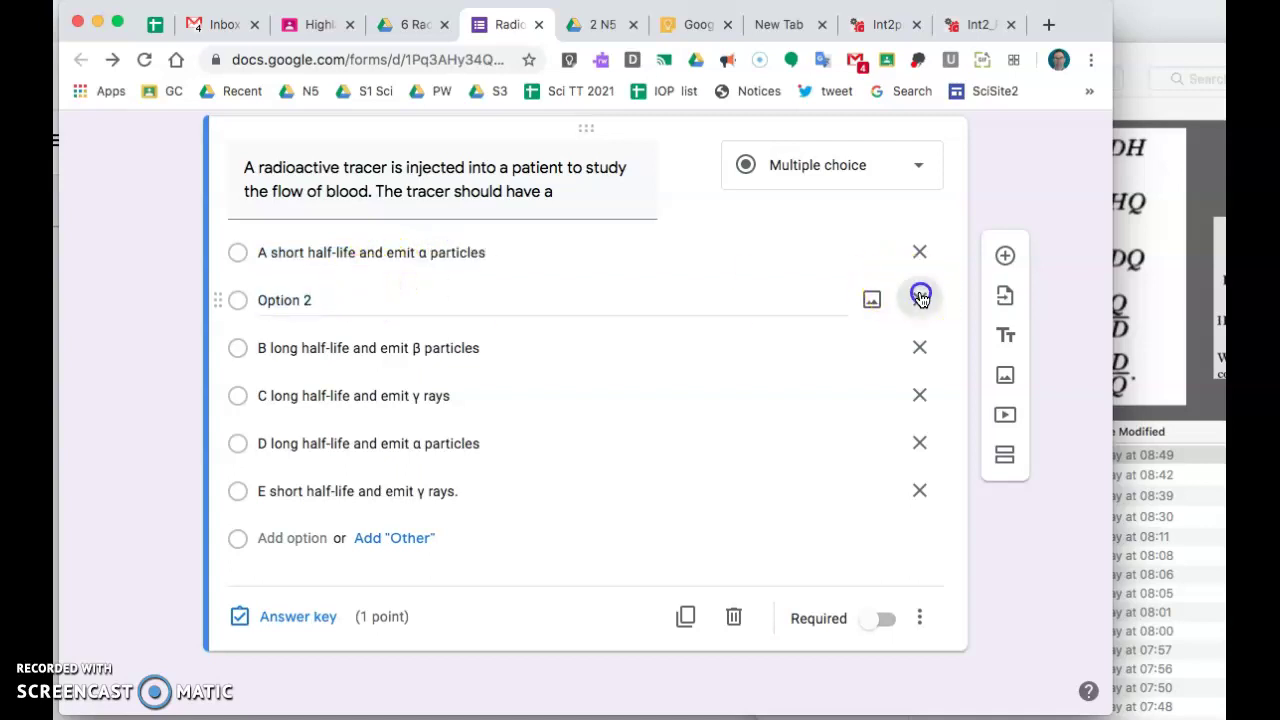
# Add another blank question to the form and bring up question 7 in Int2pastpaper2002.pdf.
pyautogui.scroll(2, 748, 471)
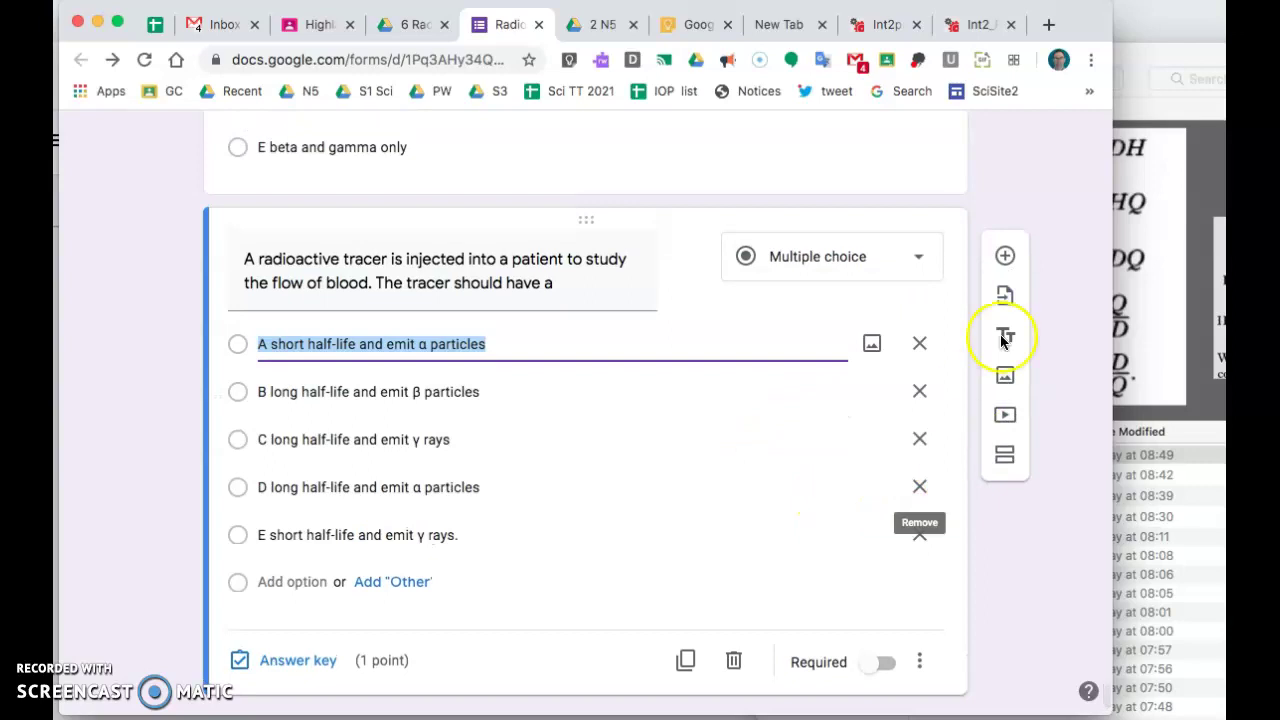
pyautogui.click(1005, 255)
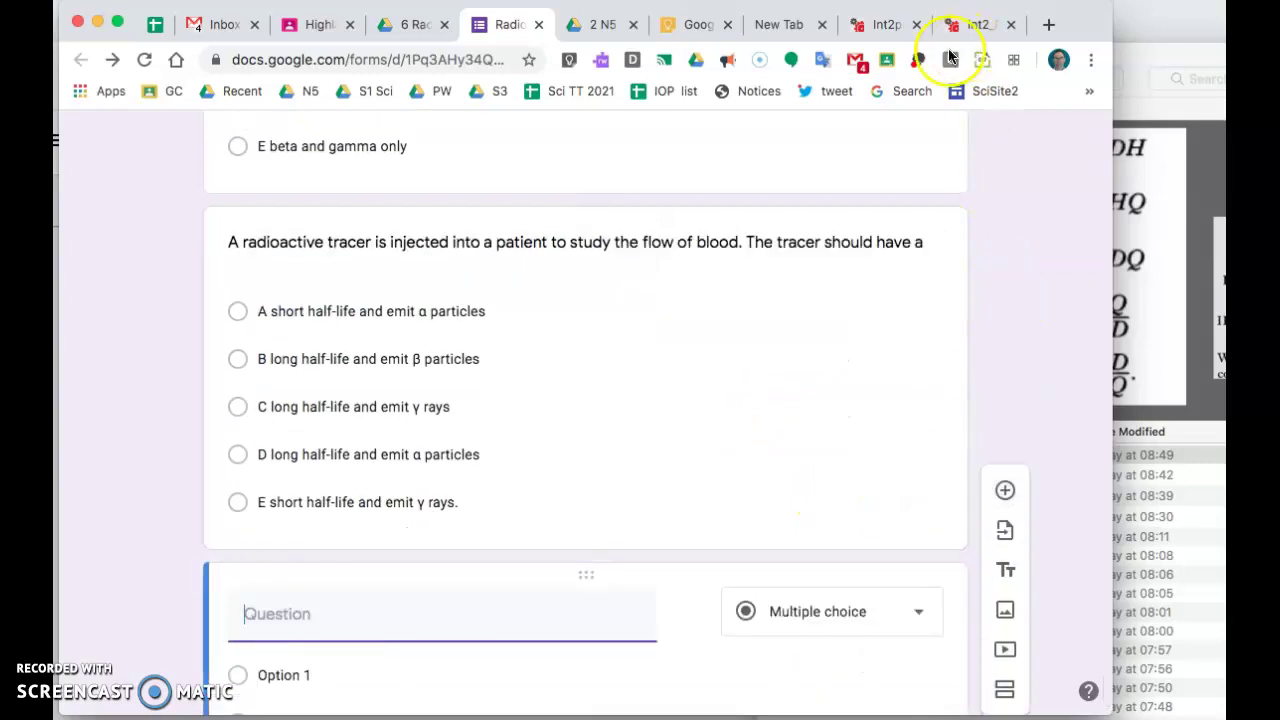
pyautogui.click(887, 24)
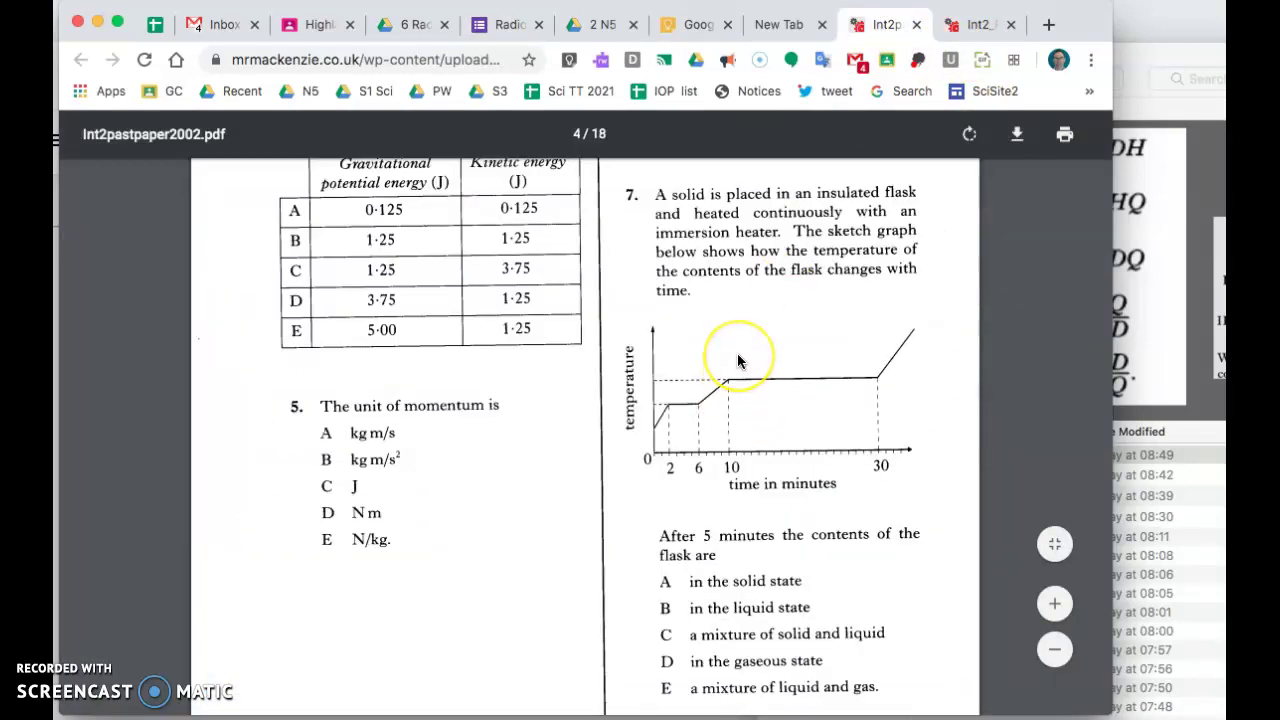
pyautogui.scroll(-1, 740, 362)
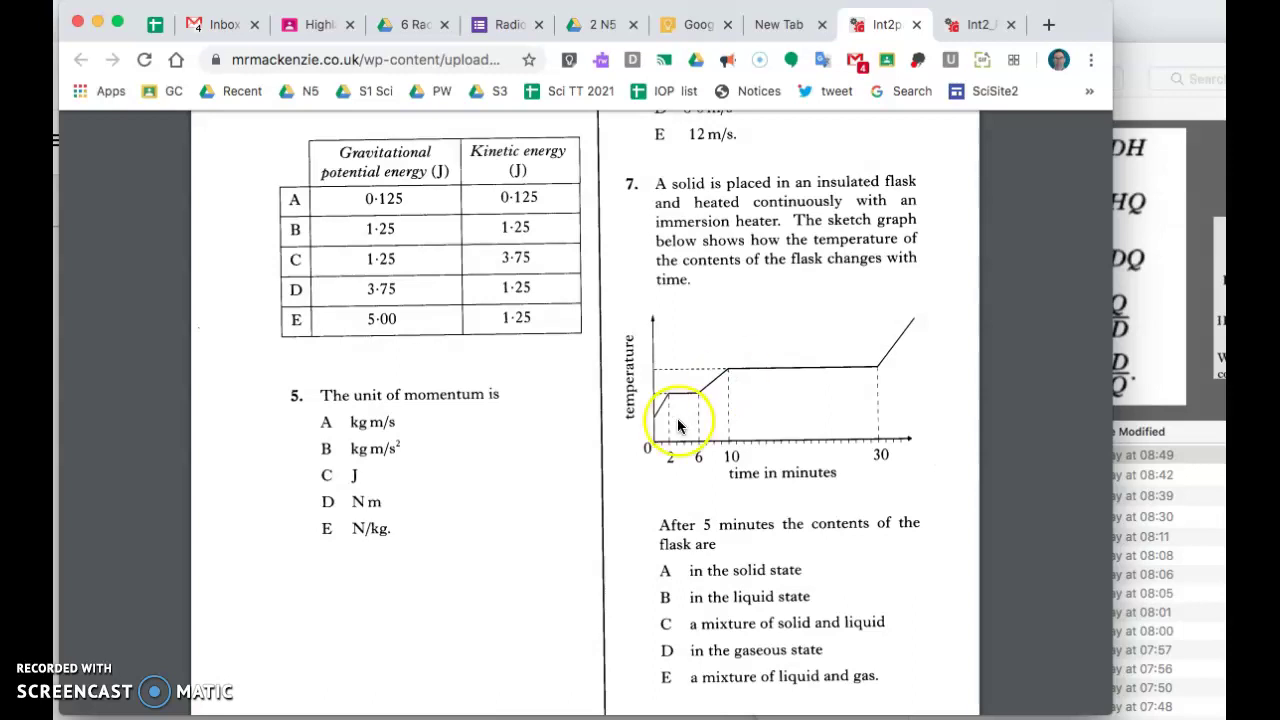
# Capture question 7 with its graph and answers using Grab, and save it as JPEG file Q7A in Pictures.
pyautogui.moveTo(563, 700)
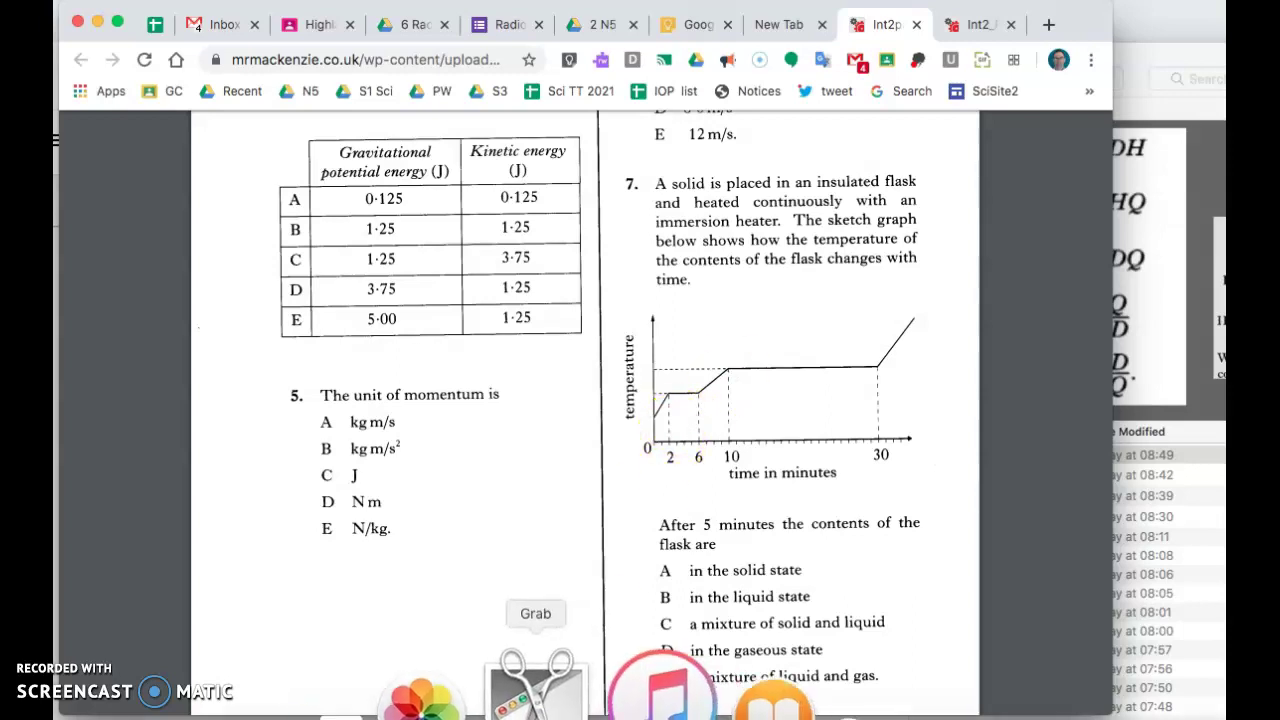
pyautogui.click(563, 695)
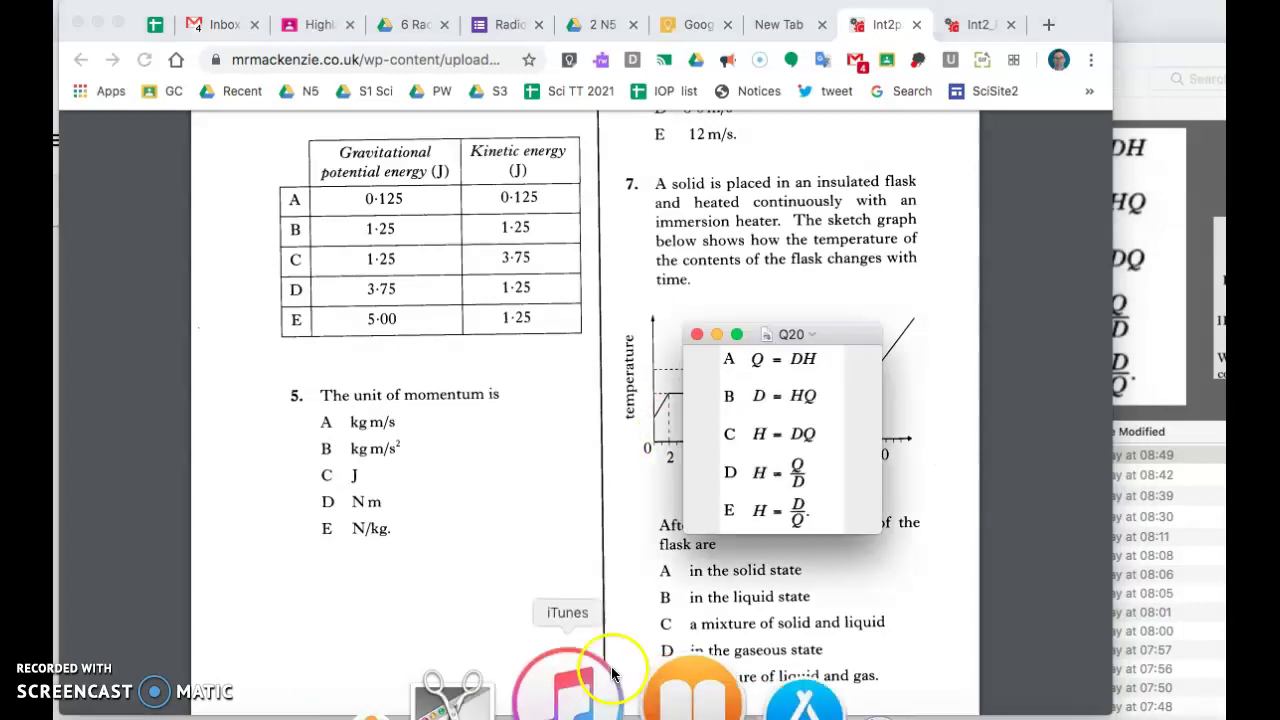
pyautogui.click(697, 336)
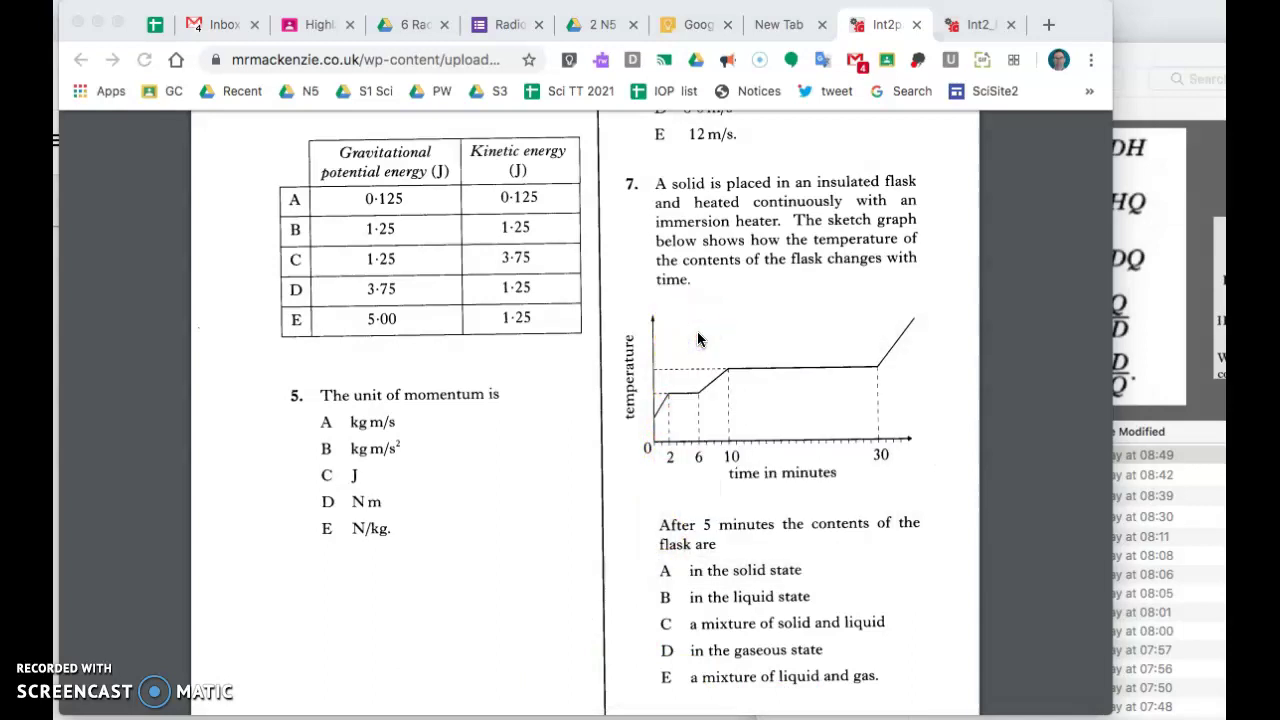
pyautogui.press('super+shift+a')
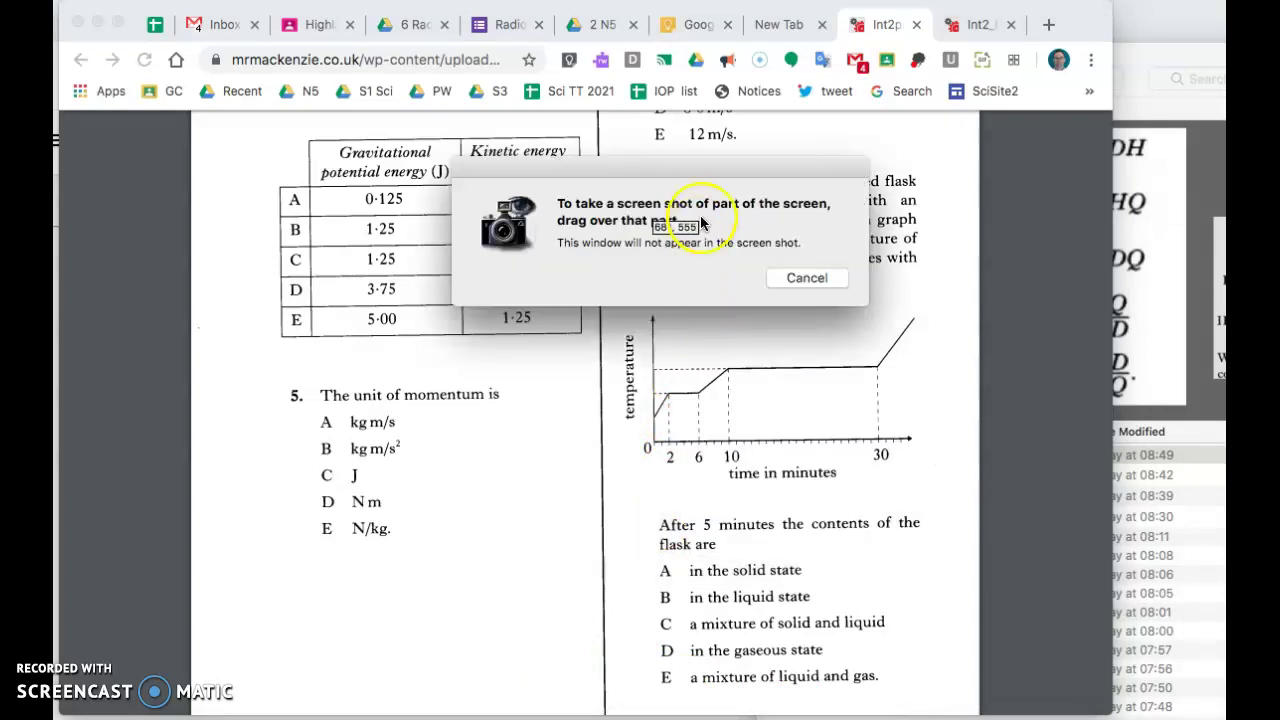
pyautogui.moveTo(671, 172); pyautogui.dragTo(410, 160)
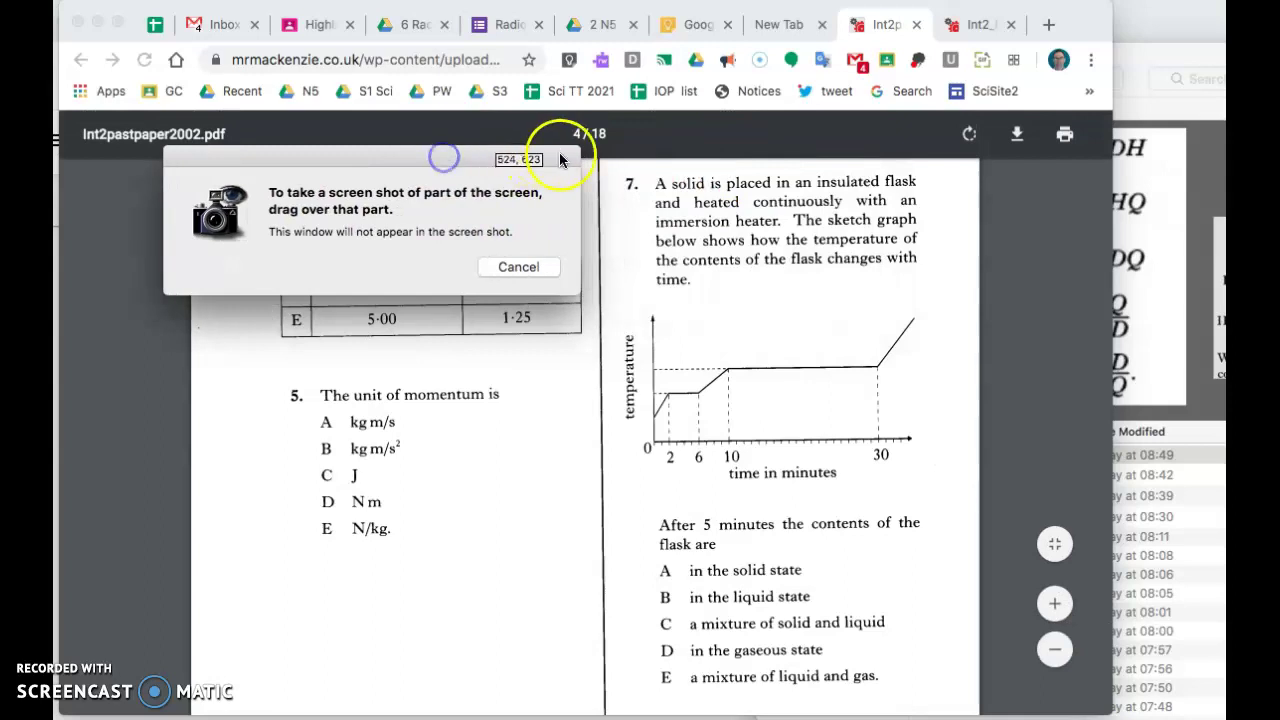
pyautogui.moveTo(609, 168); pyautogui.dragTo(939, 697)
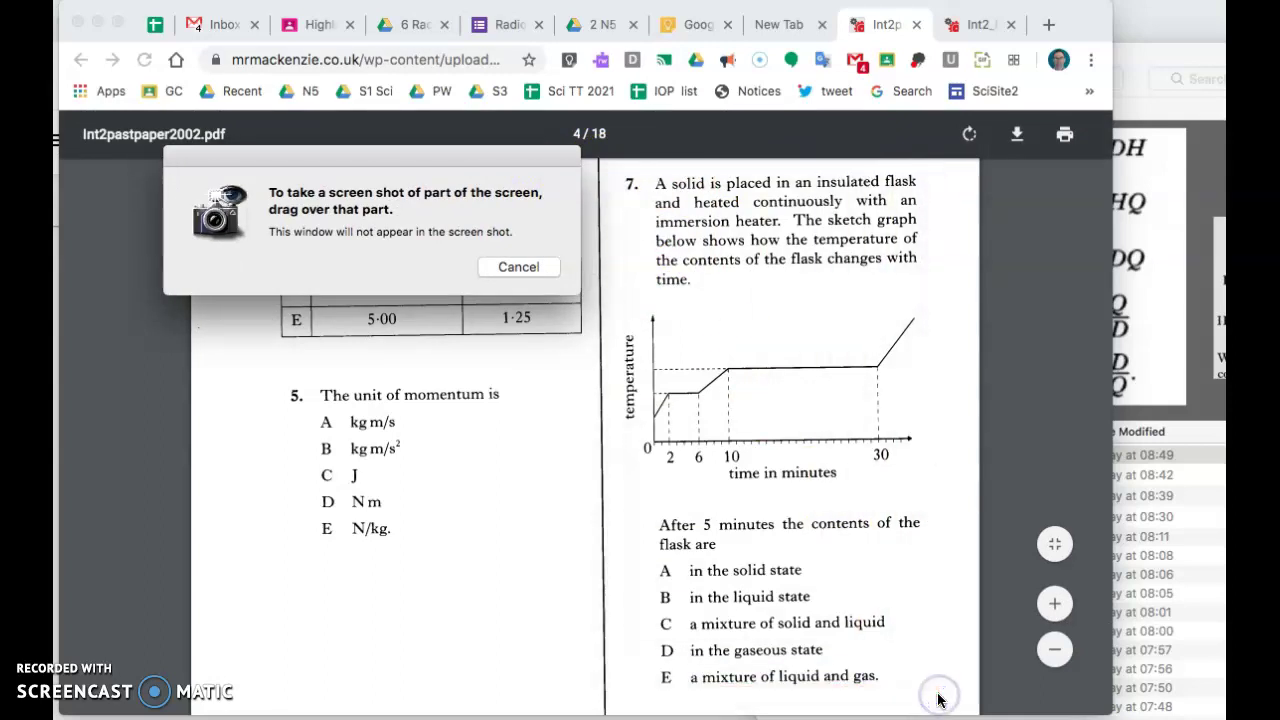
pyautogui.press('super+s')
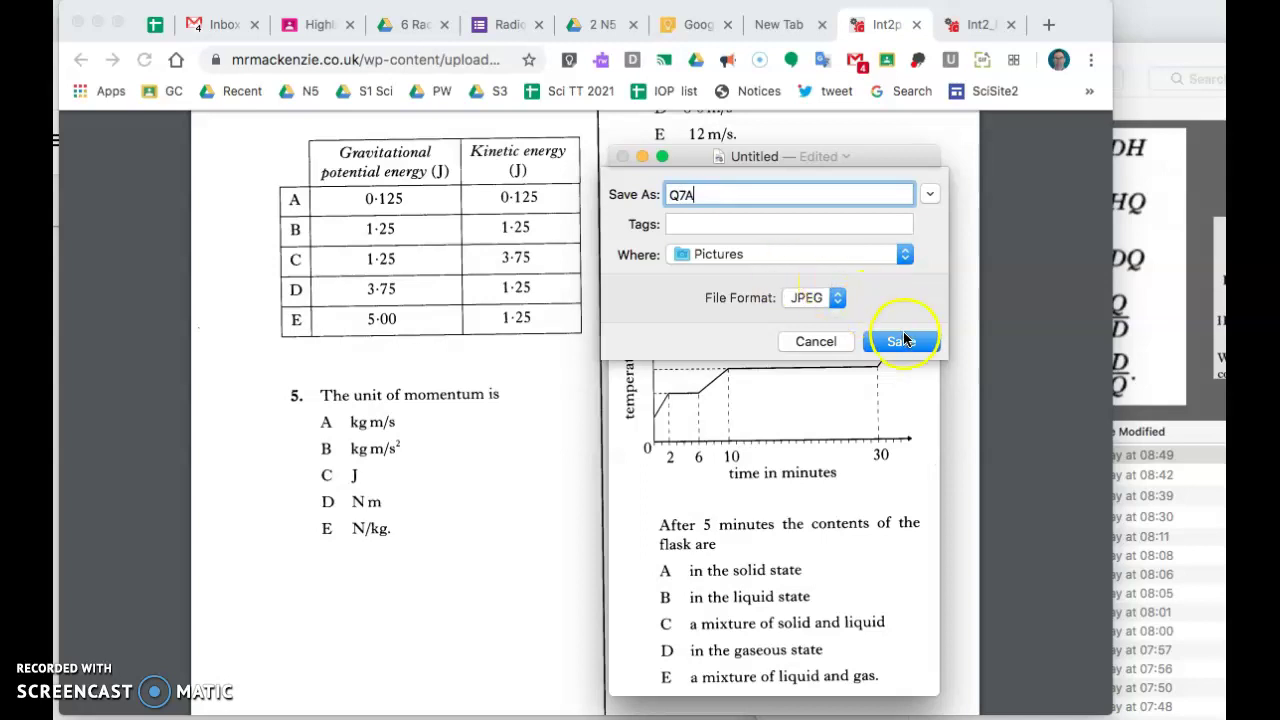
pyautogui.click(903, 341)
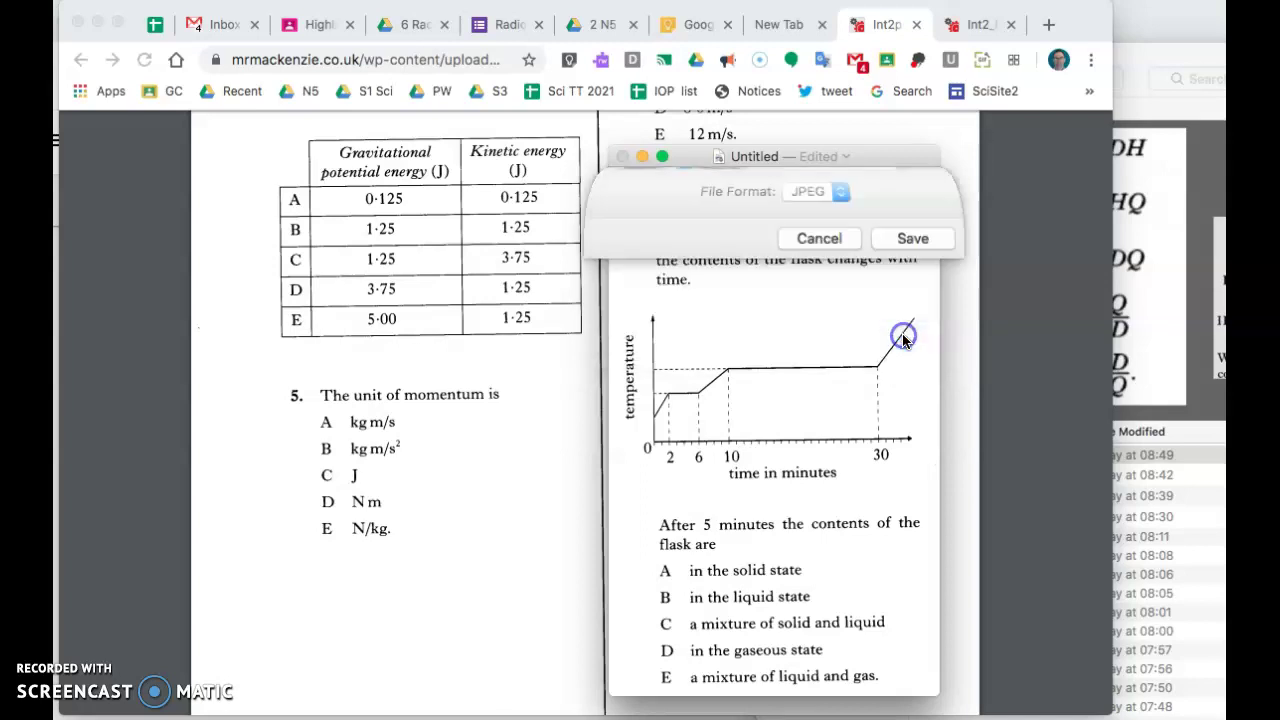
# Bring up the Pictures folder in Finder and sort its files by date modified, newest first.
pyautogui.click(1165, 518)
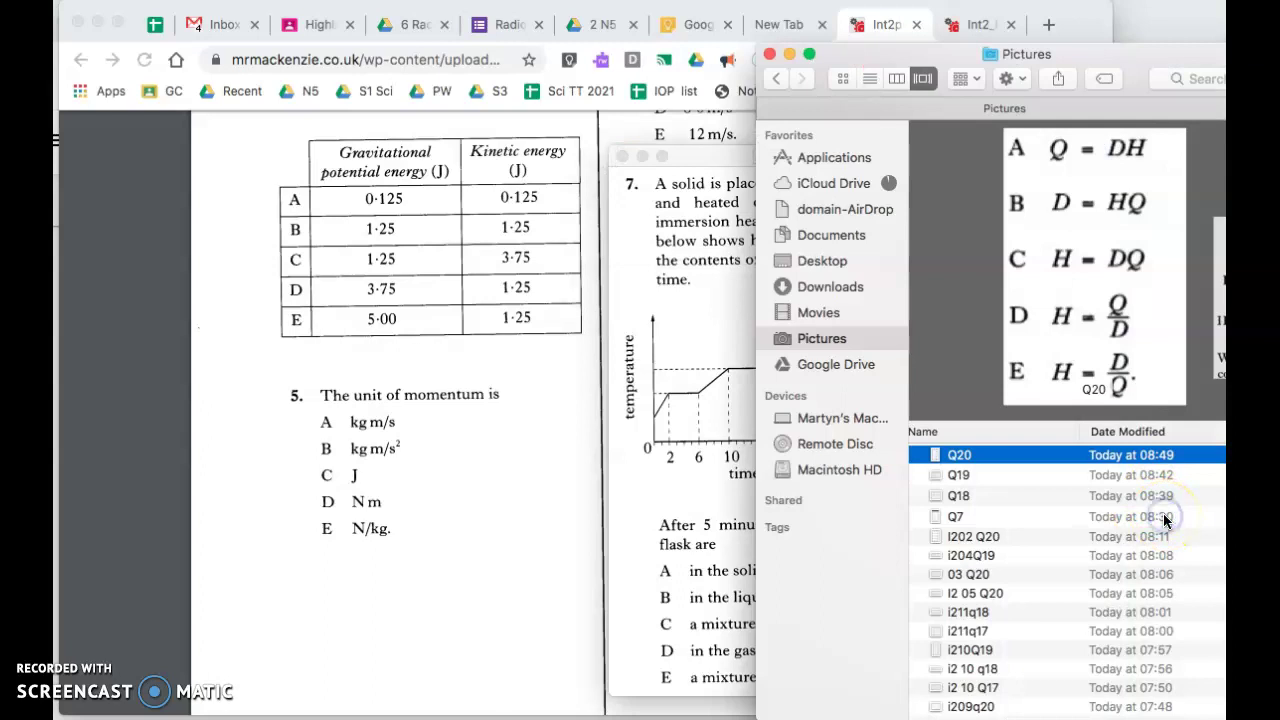
pyautogui.click(1164, 432)
pyautogui.click(1162, 431)
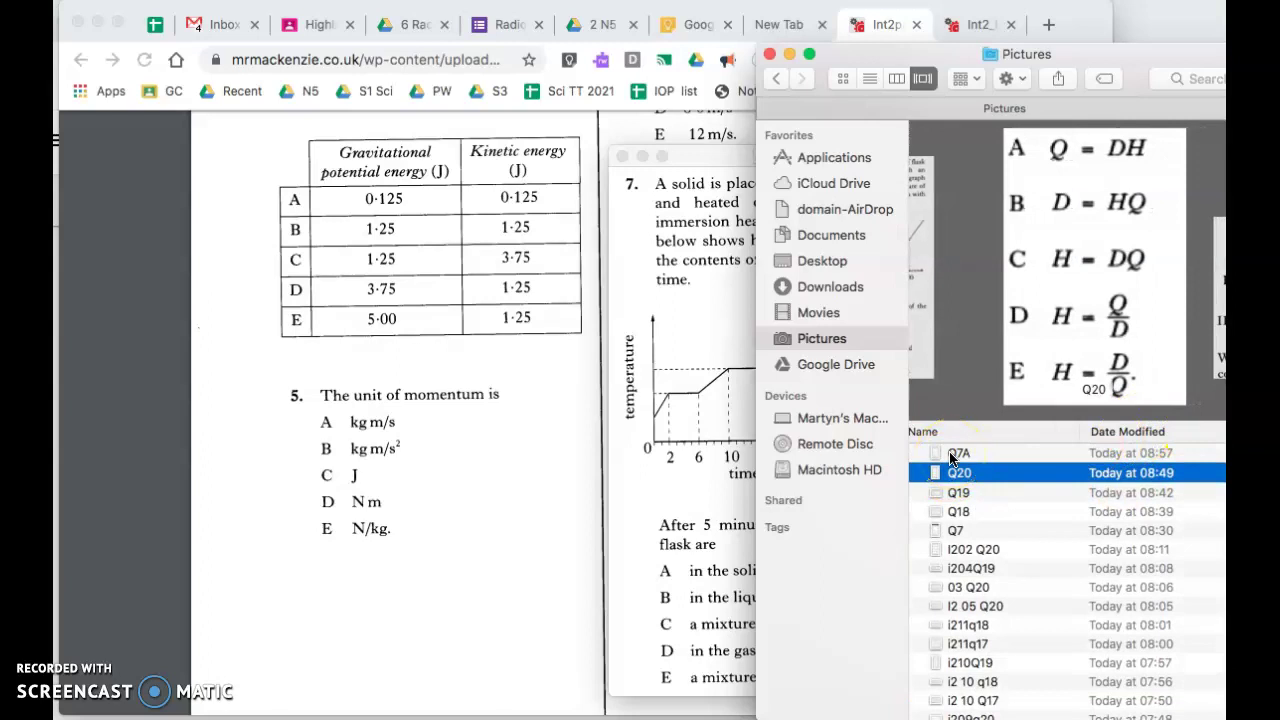
# Switch to Google Keep and look through the Google apps launcher.
pyautogui.click(700, 26)
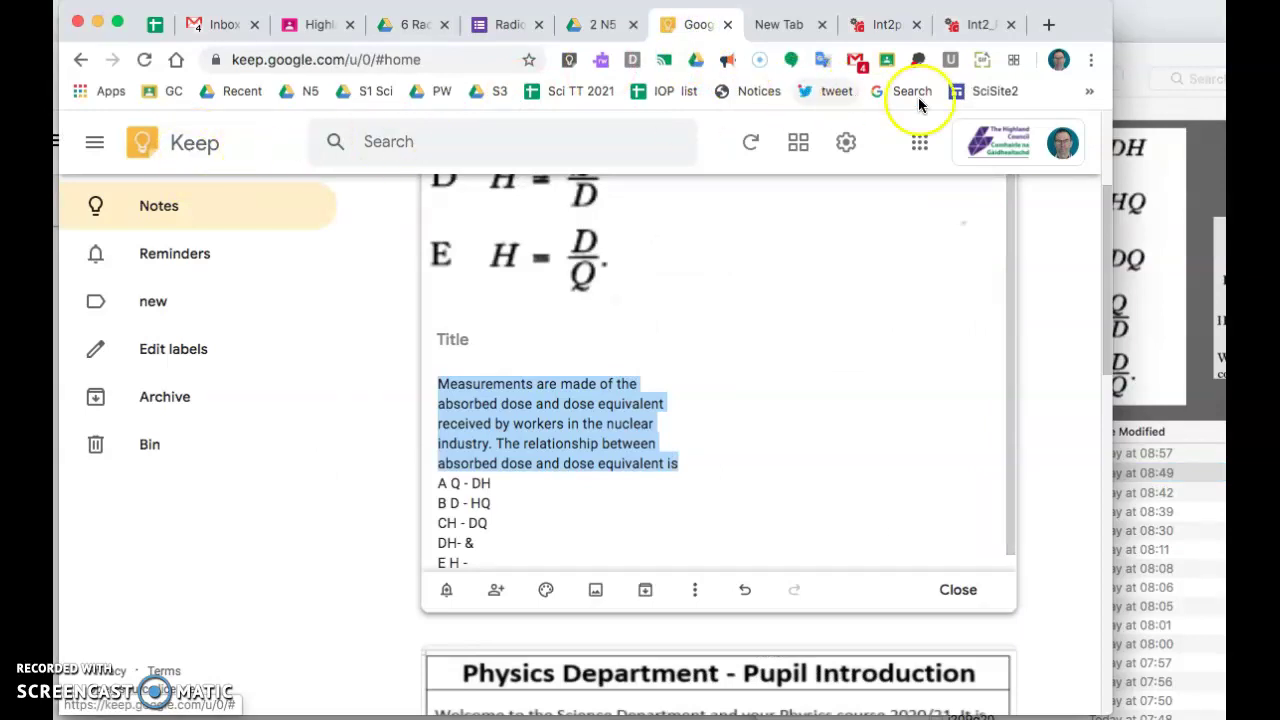
pyautogui.click(919, 142)
pyautogui.scroll(-3, 912, 588)
pyautogui.scroll(3, 912, 588)
pyautogui.click(403, 386)
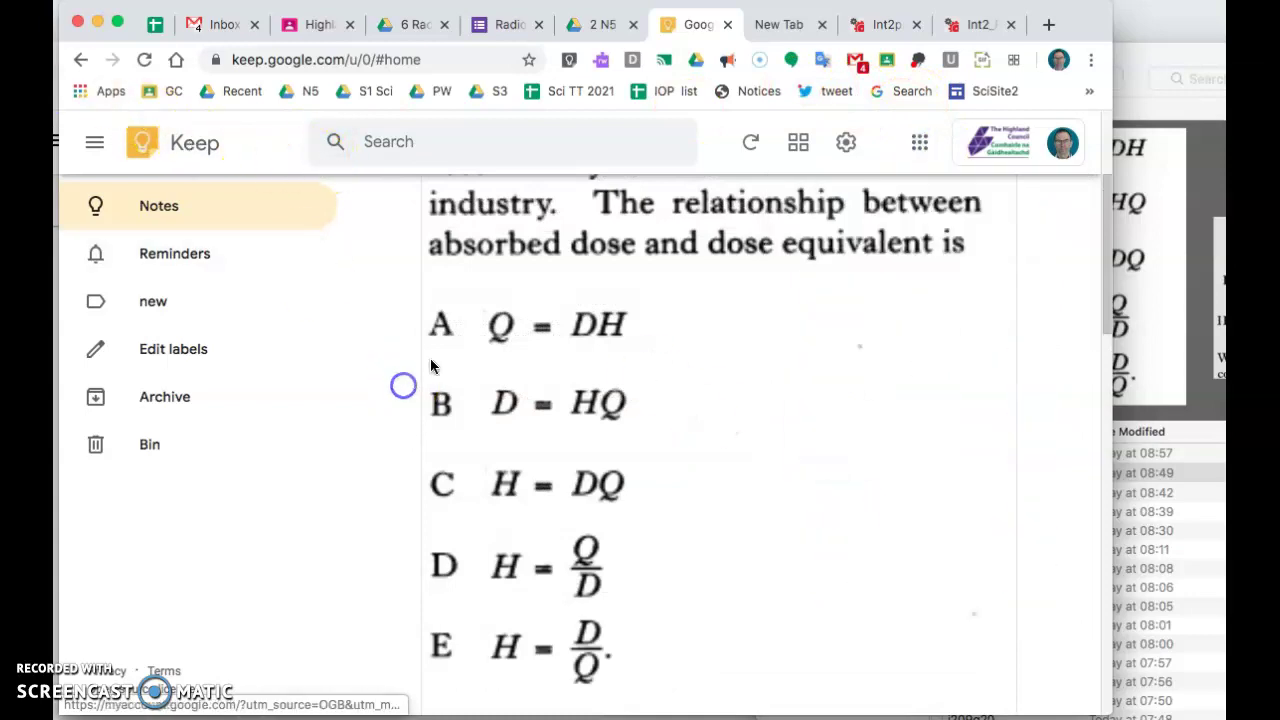
pyautogui.scroll(3, 706, 314)
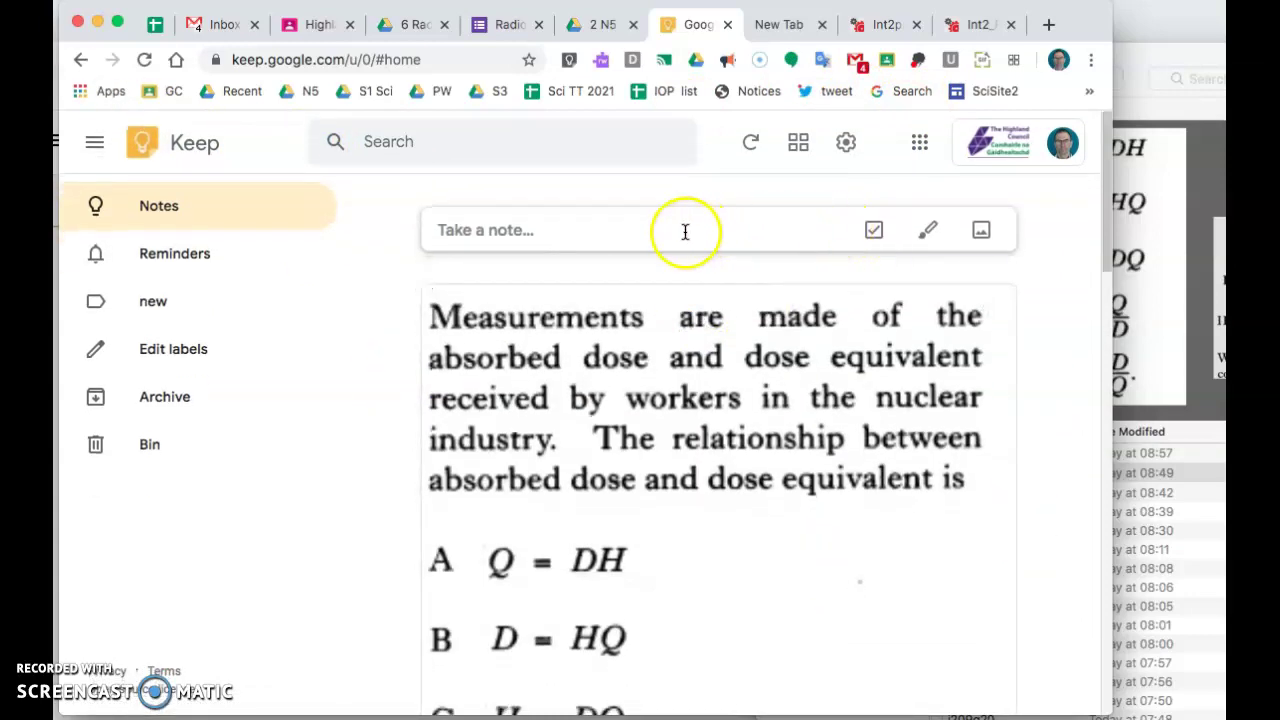
pyautogui.click(982, 232)
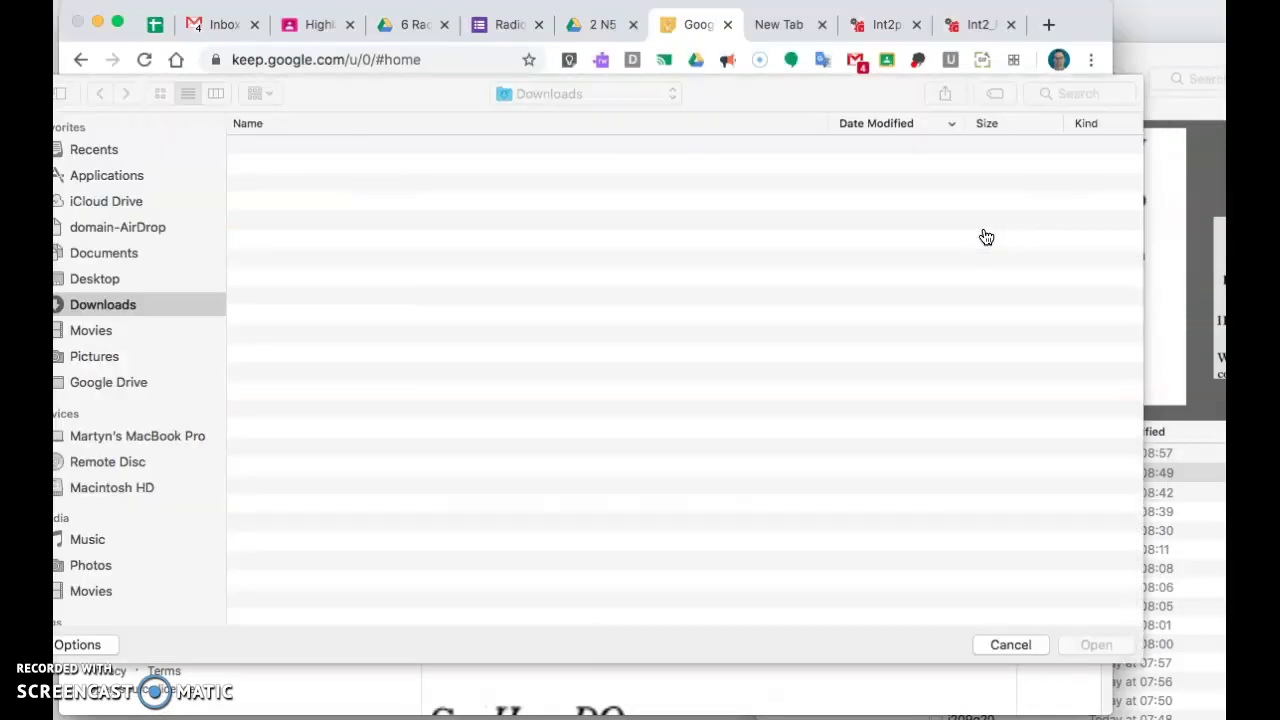
pyautogui.click(117, 358)
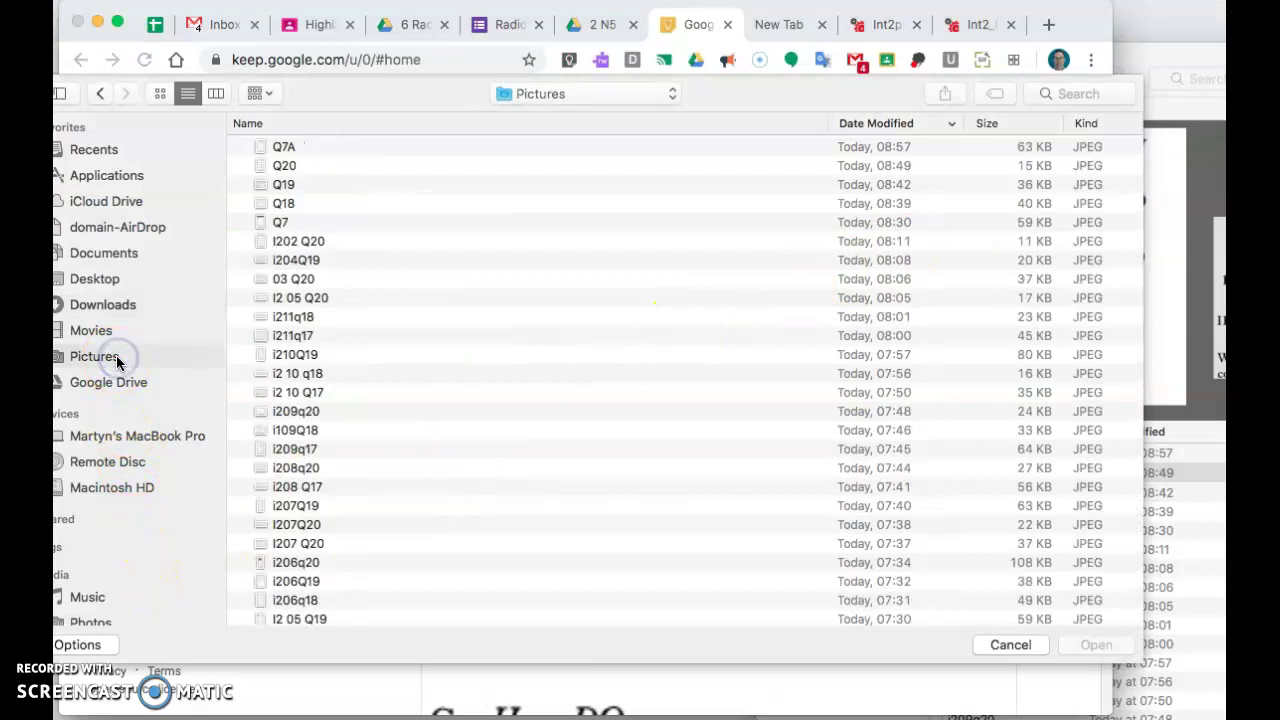
pyautogui.click(280, 150)
pyautogui.click(993, 648)
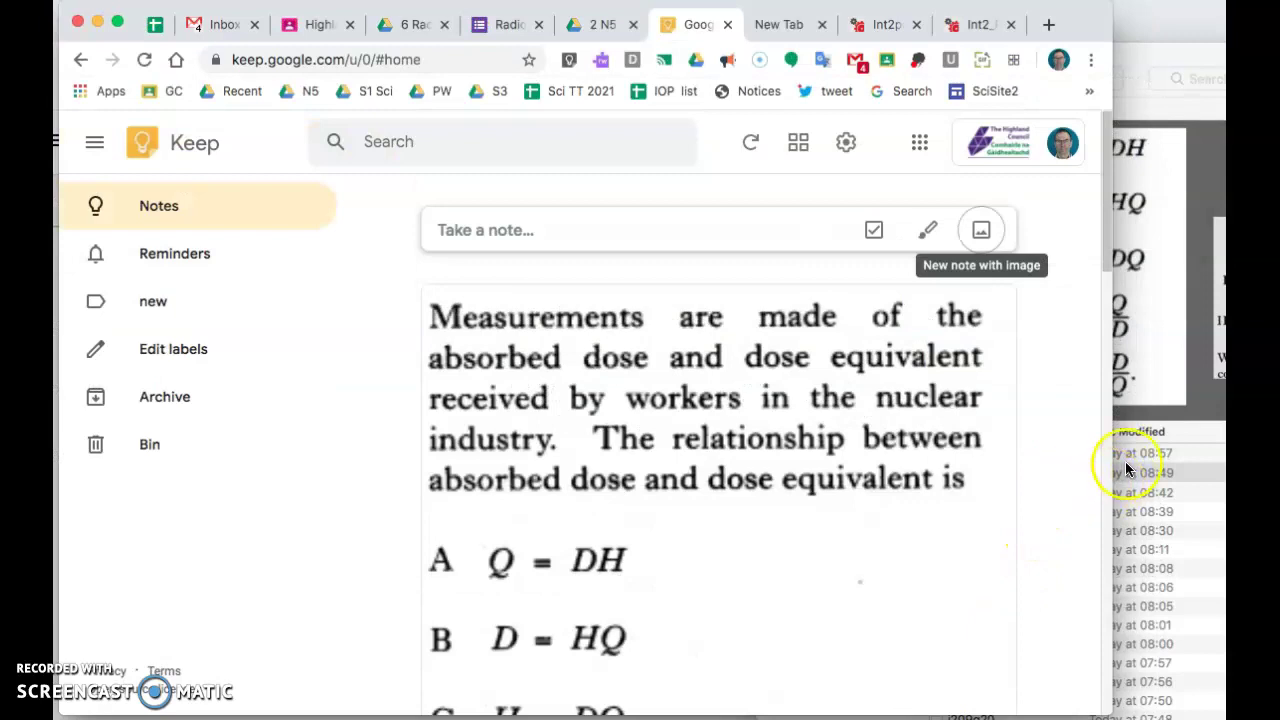
# Add the Q7A image from the Pictures folder in Finder to Google Keep as a new note and check its contents.
pyautogui.click(1093, 473)
pyautogui.click(963, 478)
pyautogui.moveTo(957, 453); pyautogui.dragTo(659, 228)
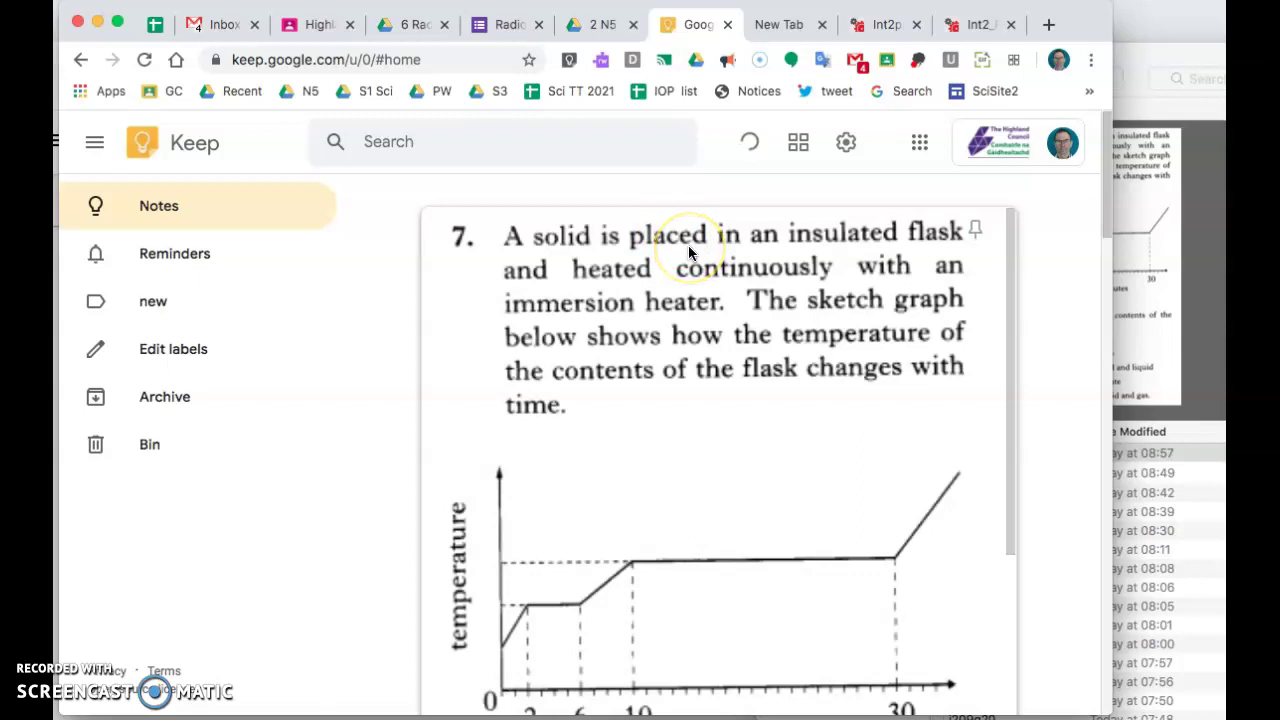
pyautogui.scroll(-3, 688, 245)
pyautogui.scroll(-2, 687, 255)
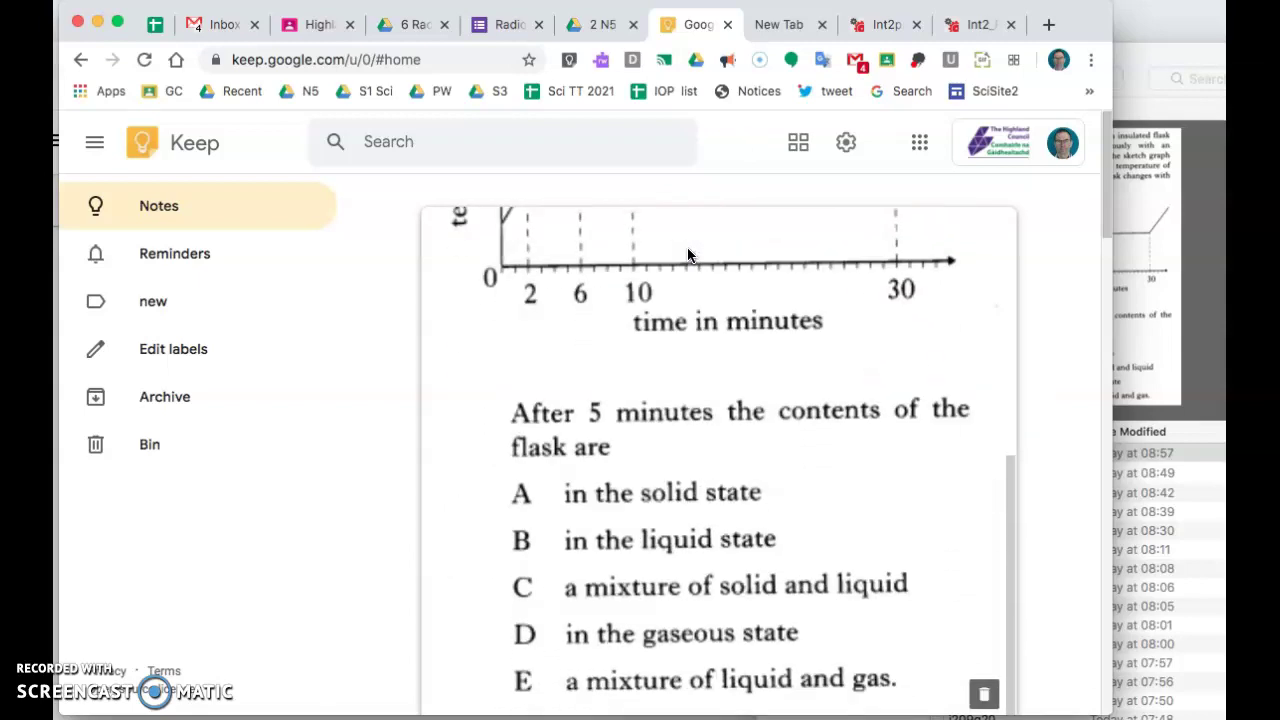
# Open the new question 7 note in Keep and grab the text from its image.
pyautogui.moveTo(1107, 221); pyautogui.dragTo(1089, 397)
pyautogui.click(788, 536)
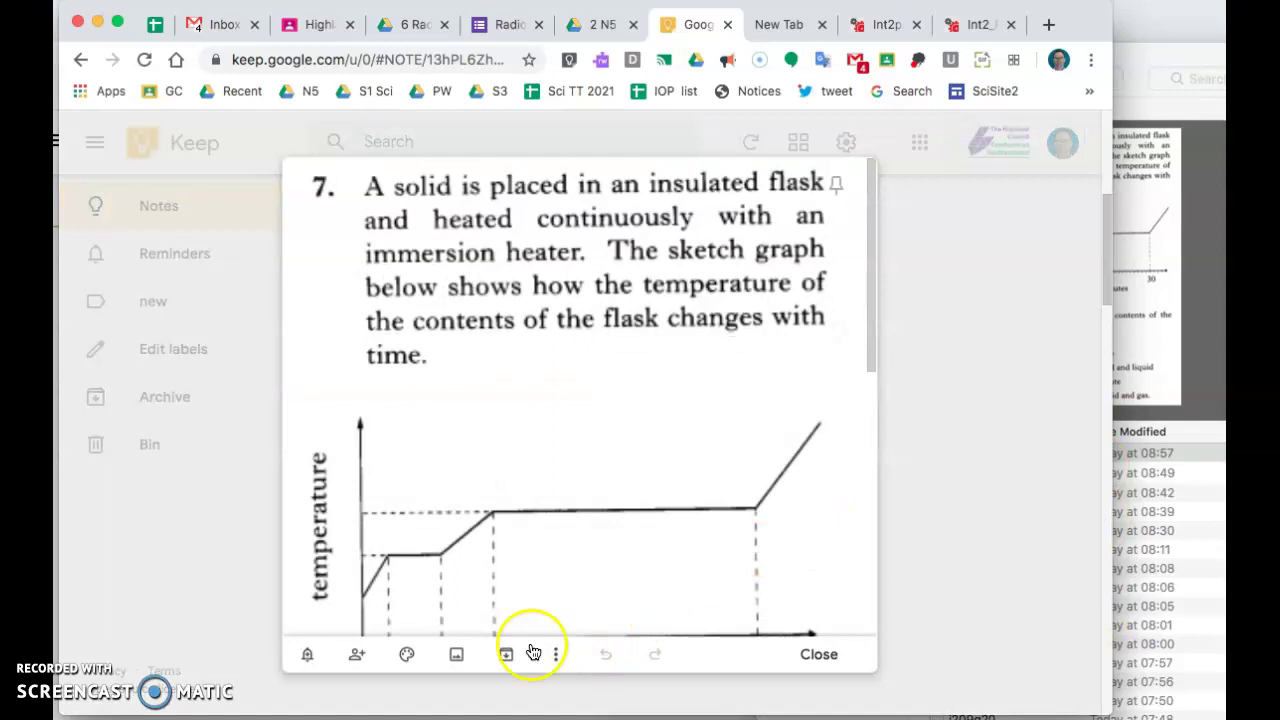
pyautogui.click(555, 655)
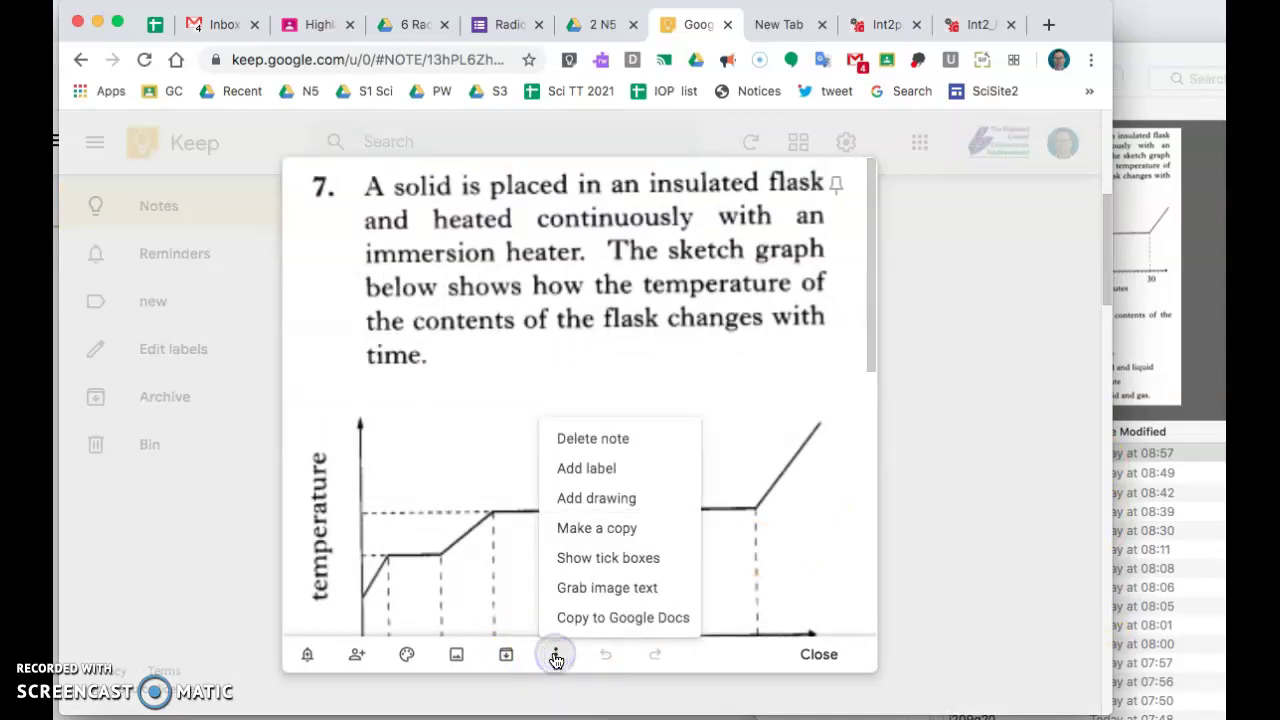
pyautogui.click(593, 597)
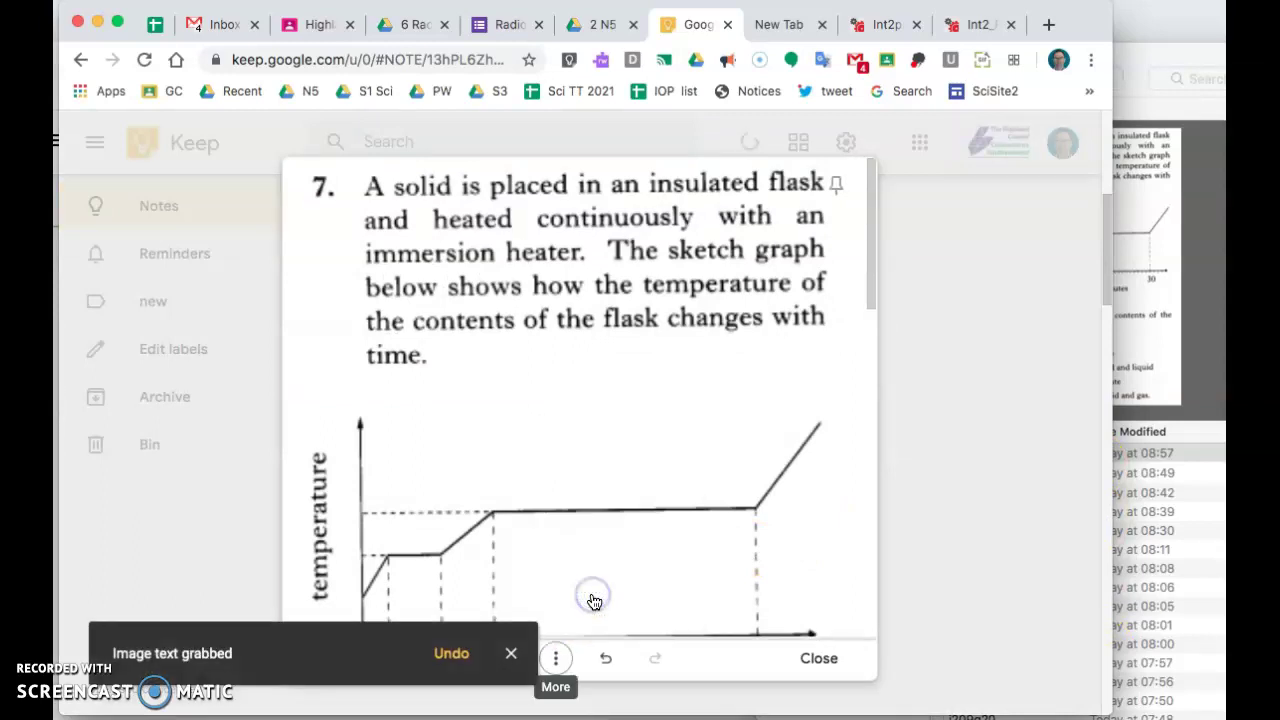
# Copy the opening paragraph from "A solid is placed" to "time." out of the grabbed text into the form's blank question title.
pyautogui.moveTo(867, 285); pyautogui.dragTo(871, 577)
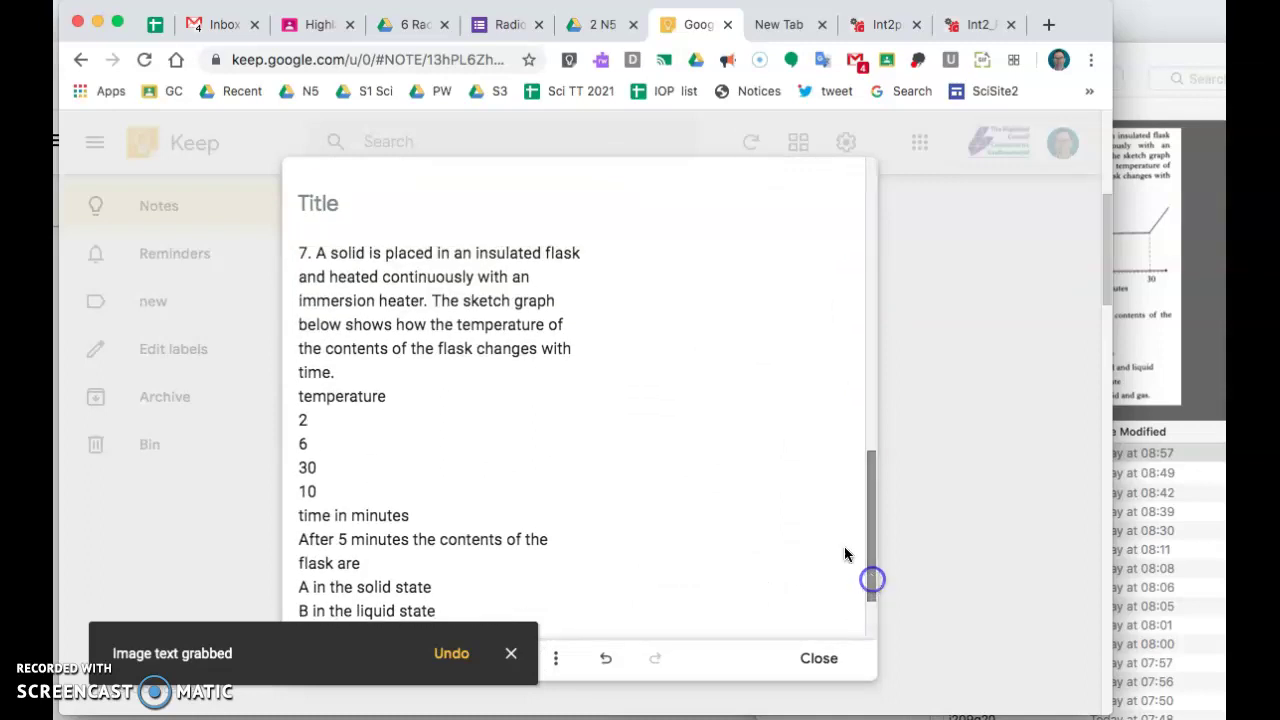
pyautogui.moveTo(316, 253); pyautogui.dragTo(460, 365)
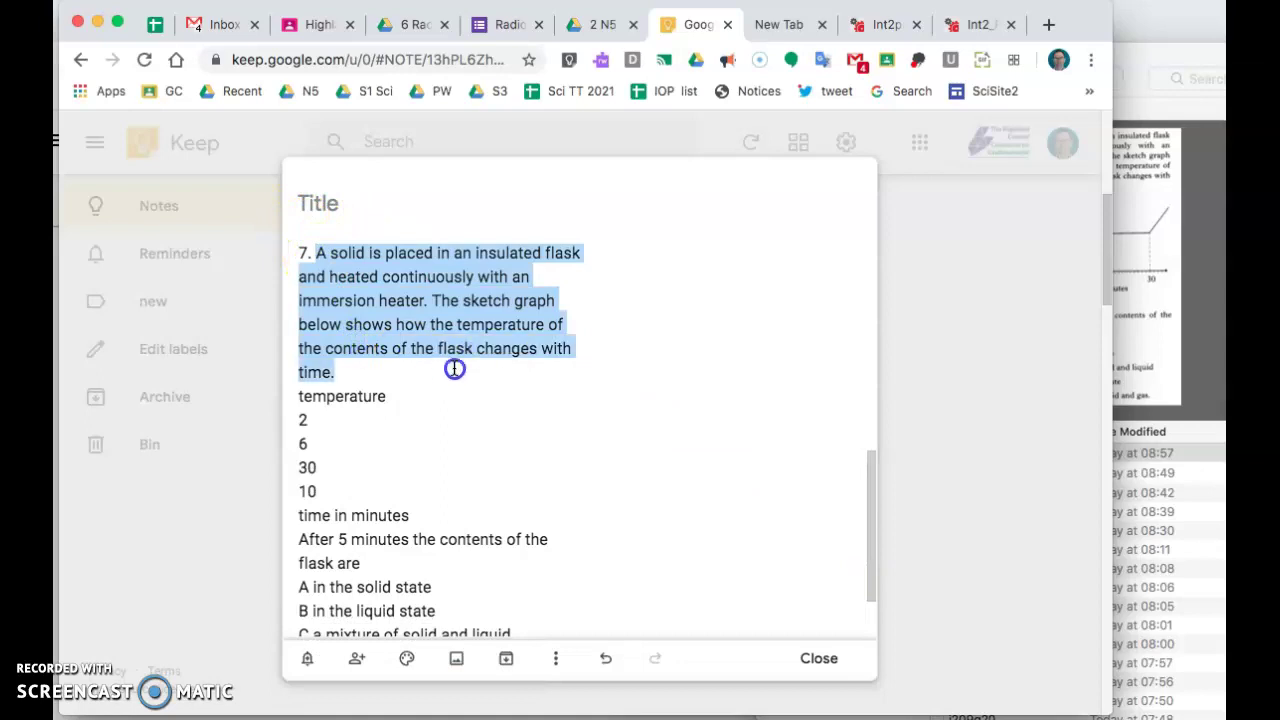
pyautogui.click(490, 25)
pyautogui.click(347, 619)
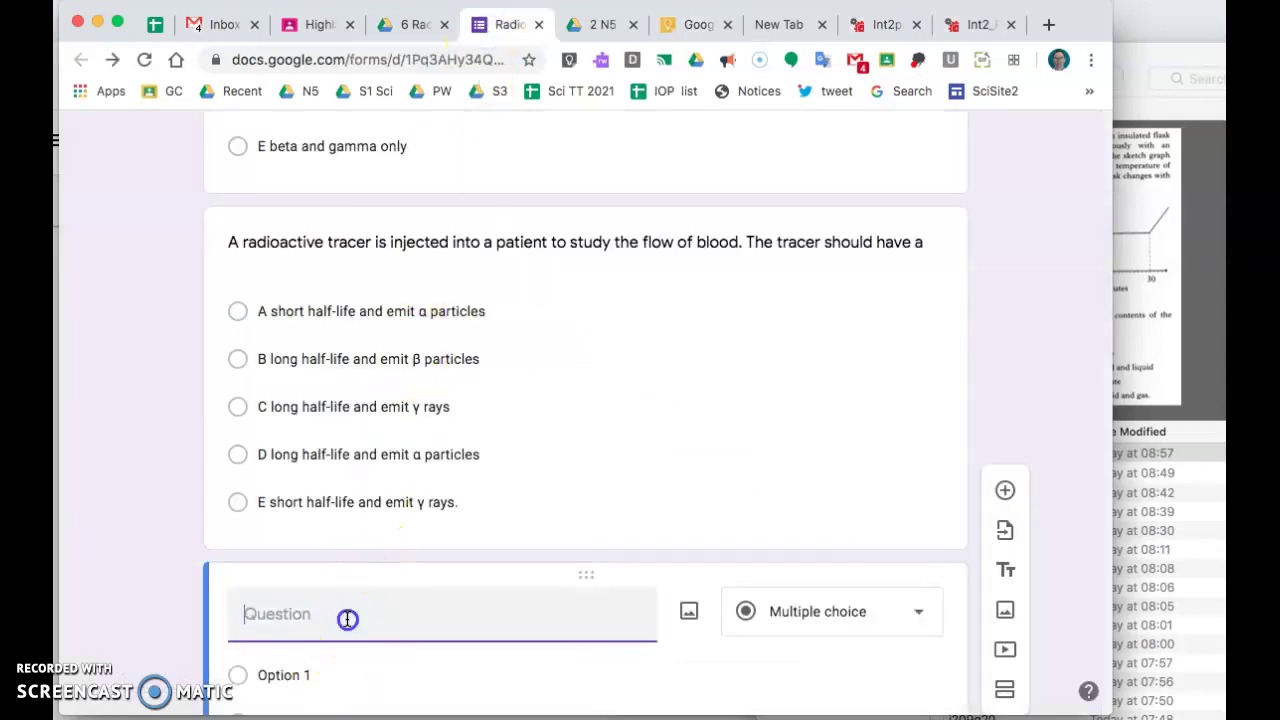
pyautogui.write('A solid is placed in an insulated flaskand heated continuously with animmersion heater. The sketch graphbelow shows how the temperature ofthe contents of the flask changes withtime.')
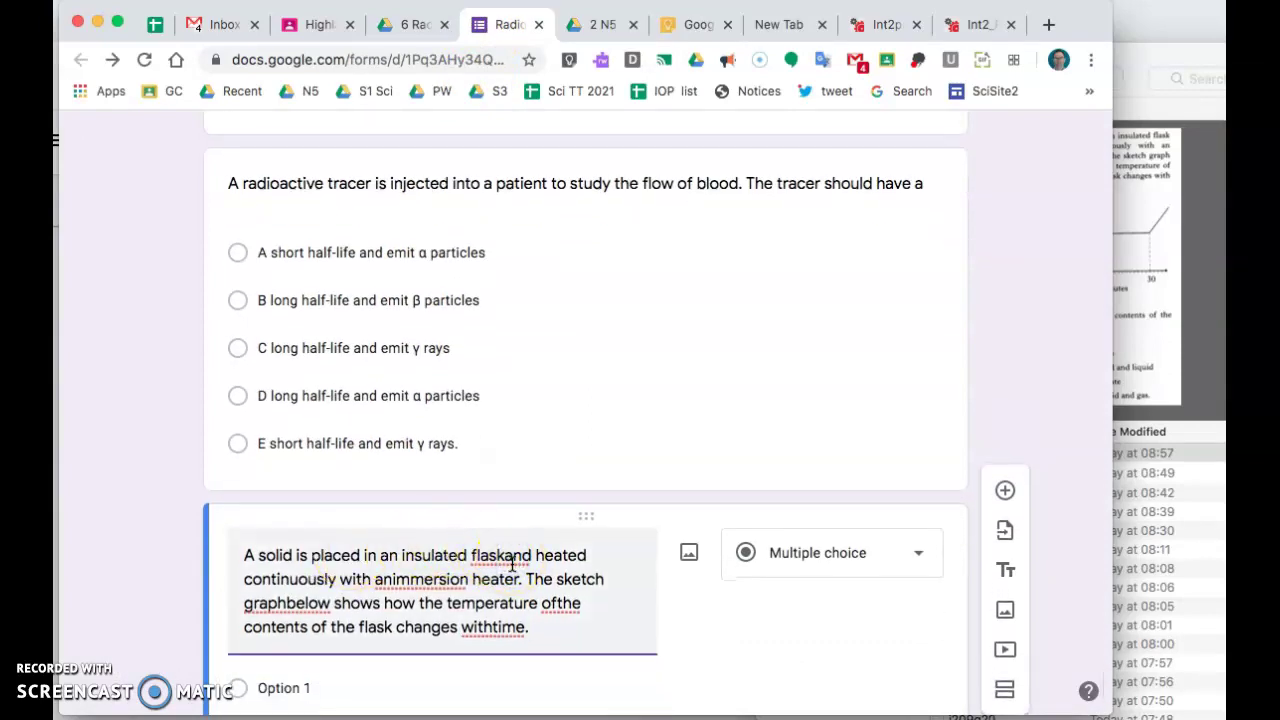
# Insert the missing spaces between the joined words in the flask question's text, such as "flask and", "an immersion" and "with time".
pyautogui.click(390, 579)
pyautogui.click(288, 603)
pyautogui.click(558, 603)
pyautogui.click(492, 627)
pyautogui.click(565, 631)
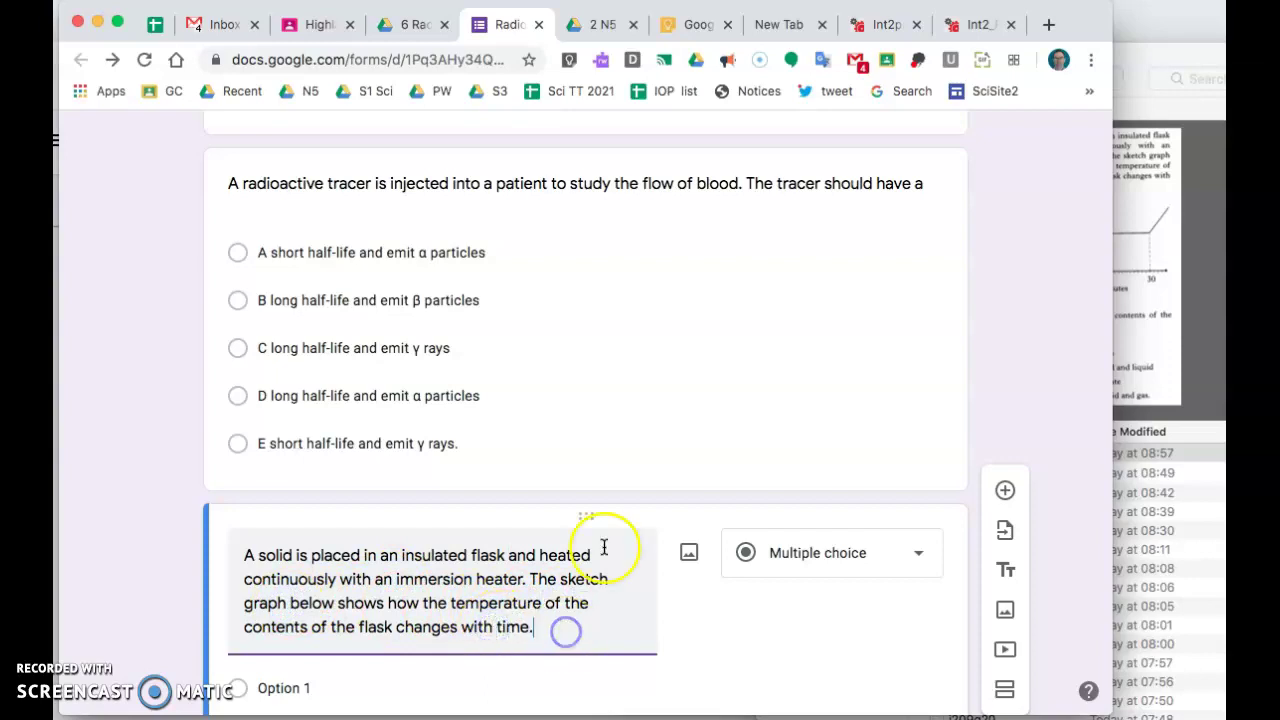
# Copy answers A to E from the Keep note and paste them as the options of the flask question in the form.
pyautogui.click(882, 26)
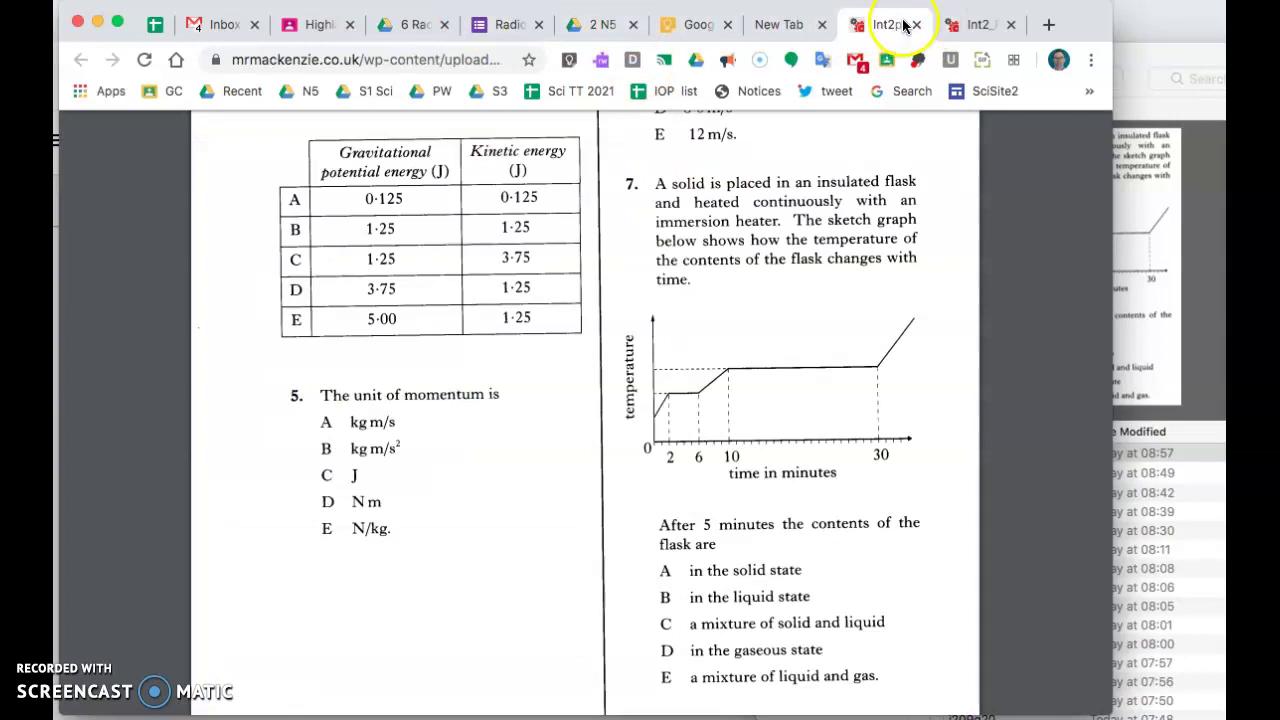
pyautogui.click(689, 28)
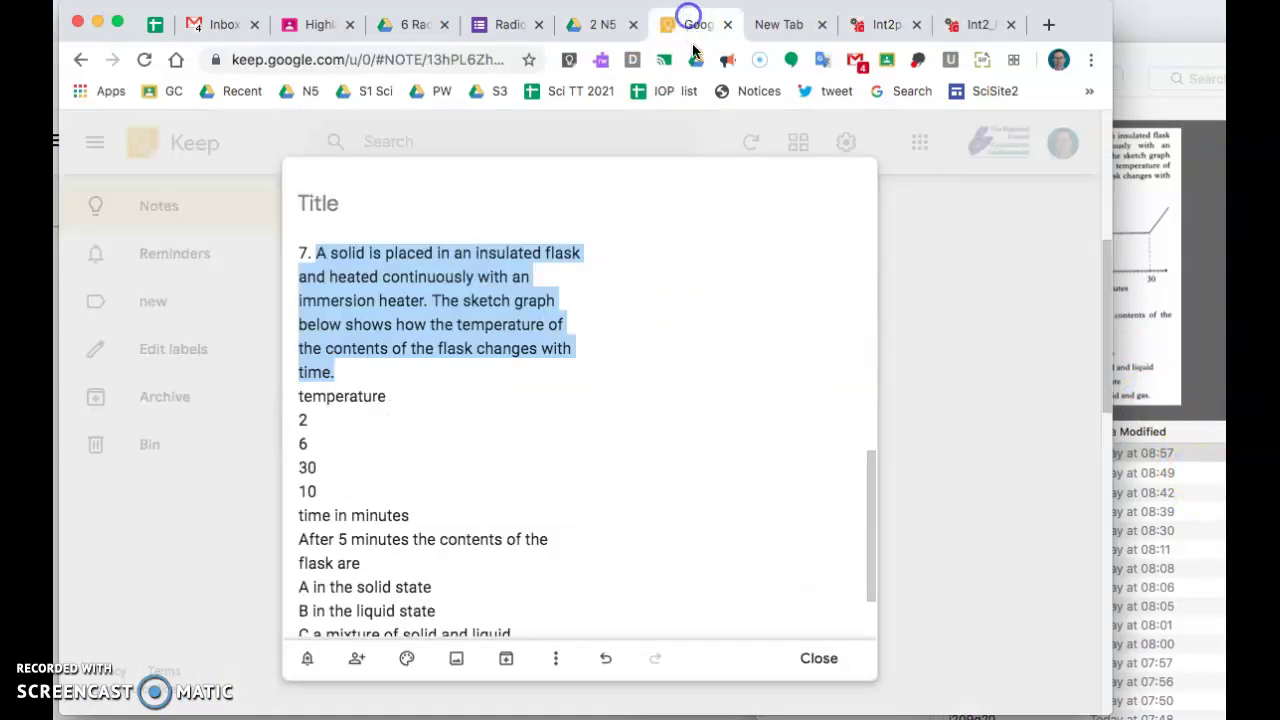
pyautogui.scroll(-2, 614, 574)
pyautogui.moveTo(298, 484); pyautogui.dragTo(499, 587)
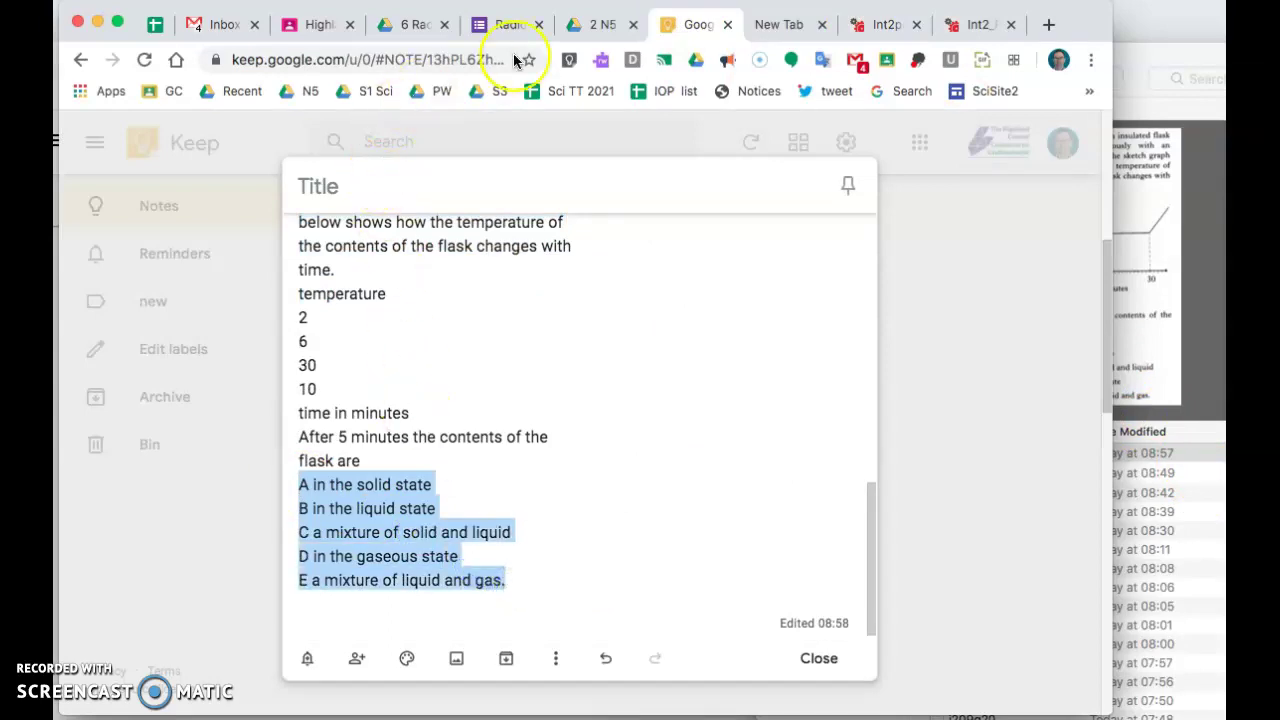
pyautogui.click(512, 24)
pyautogui.scroll(-2, 485, 698)
pyautogui.click(314, 613)
pyautogui.write('A in the solid state B in the liquid state C a mixture of solid and liquid D in the gaseous state E a mixture of liquid and gas.')
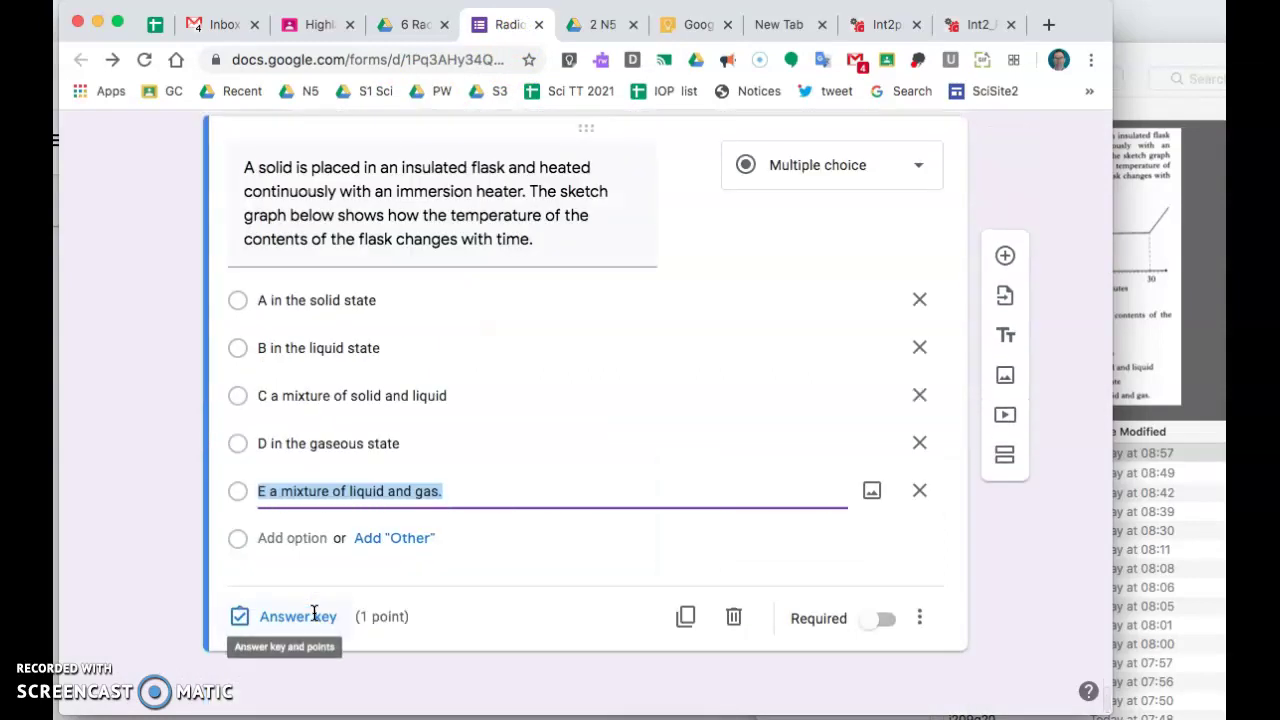
# Open Q7A from the Pictures folder in Preview, crop it to the graph and the "After 5 minutes" sentence, and save it.
pyautogui.click(1132, 453)
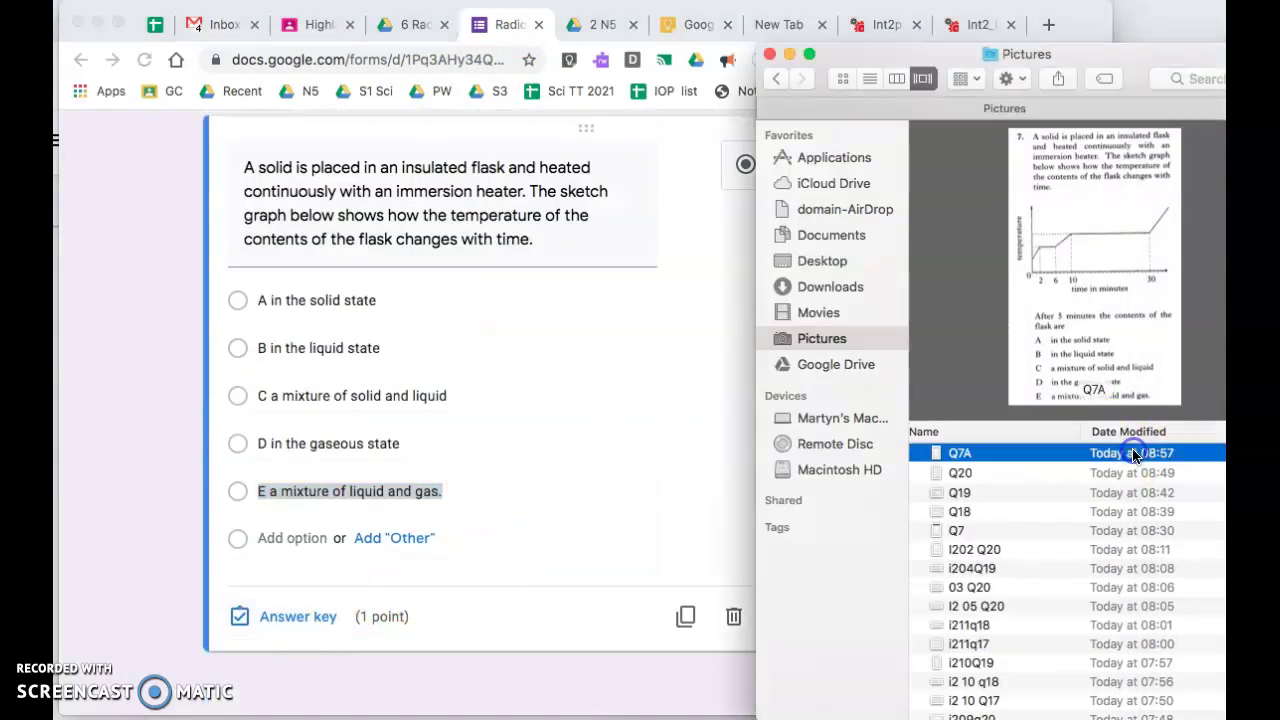
pyautogui.doubleClick(962, 453)
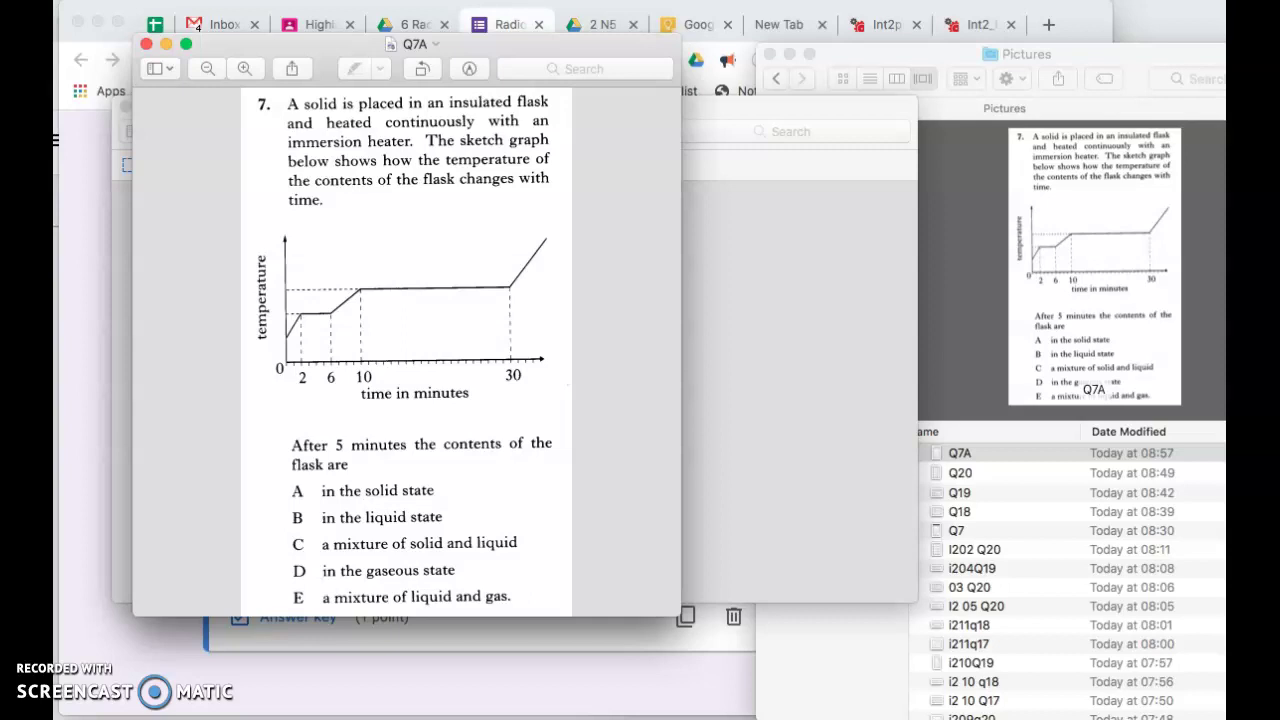
pyautogui.moveTo(242, 222); pyautogui.dragTo(563, 474)
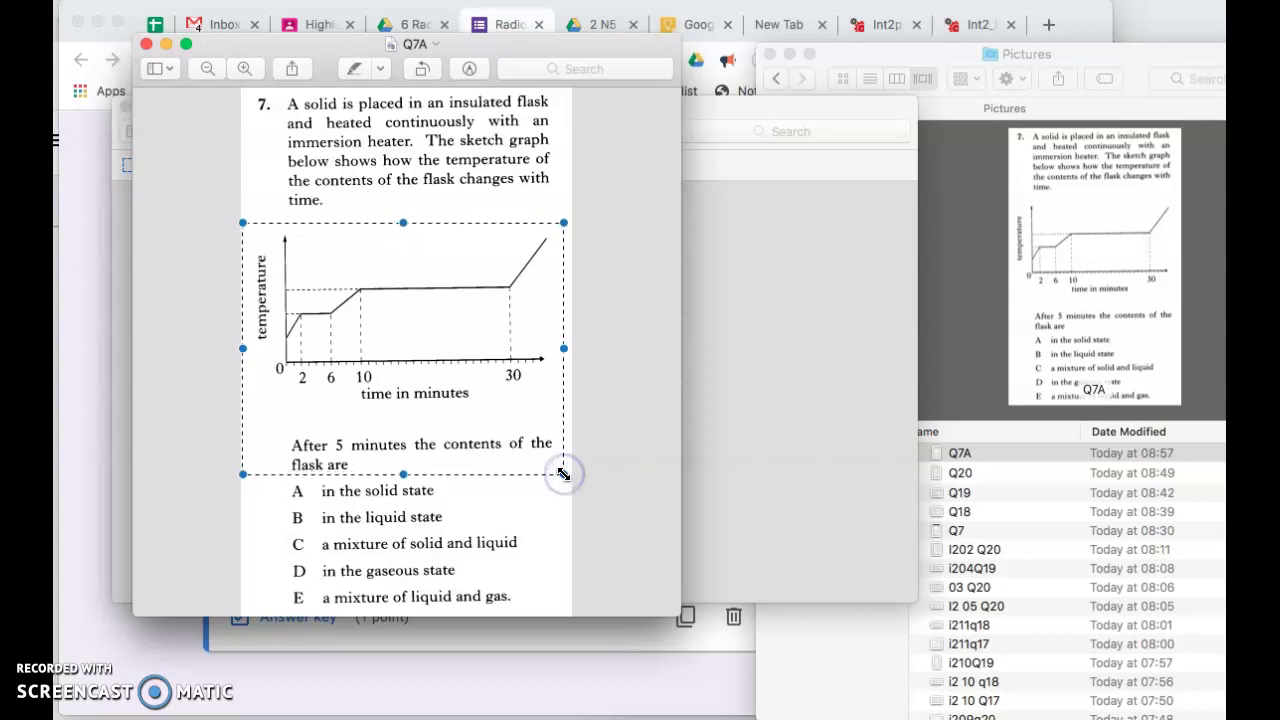
pyautogui.rightClick(312, 358)
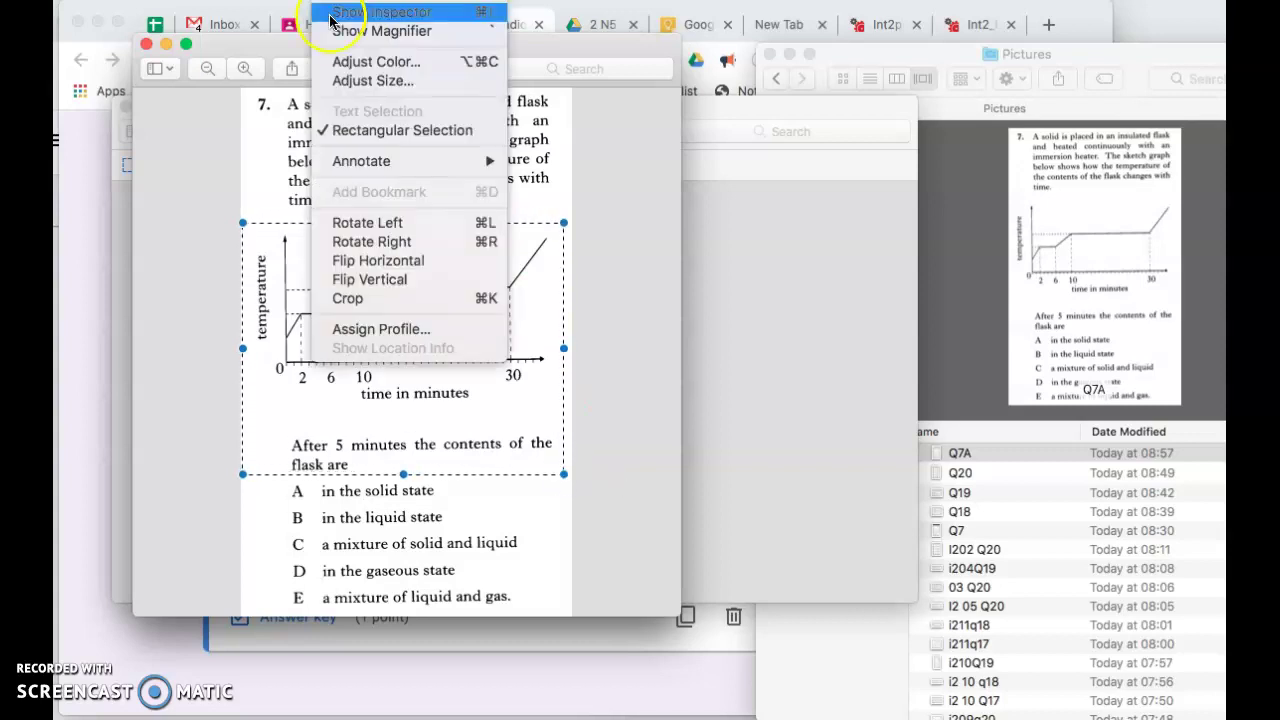
pyautogui.click(352, 298)
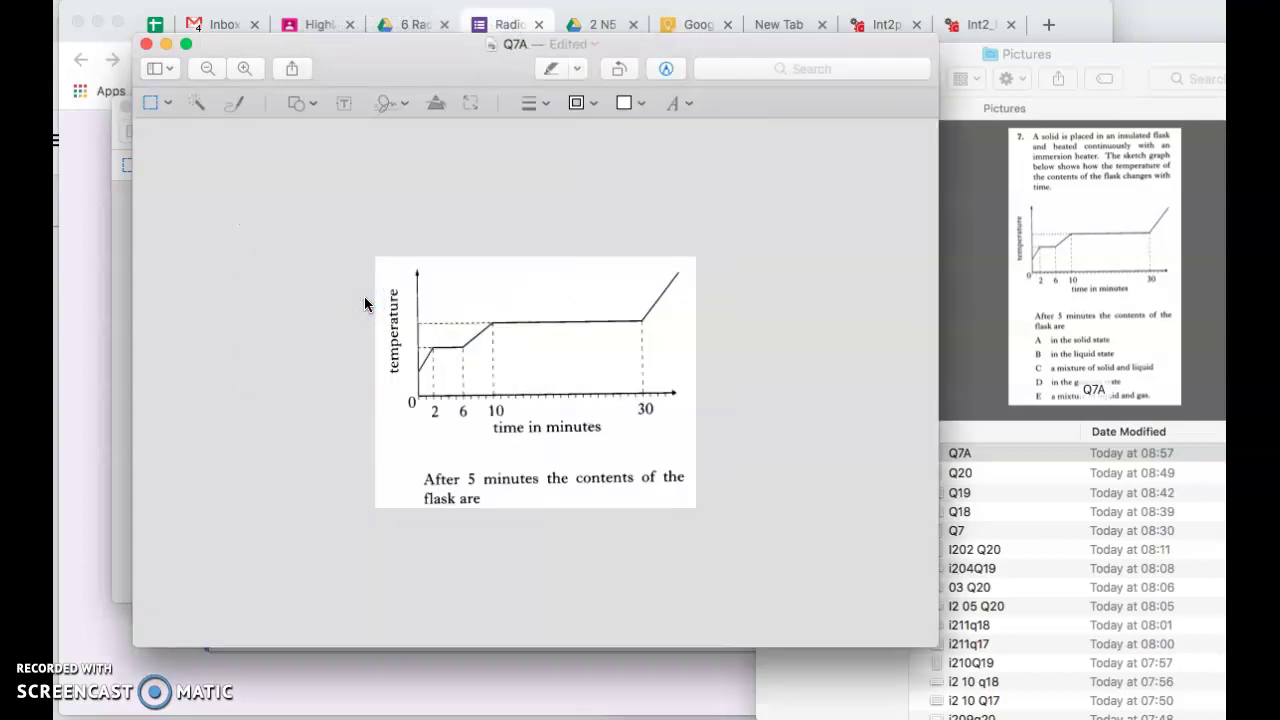
pyautogui.press('super+s')
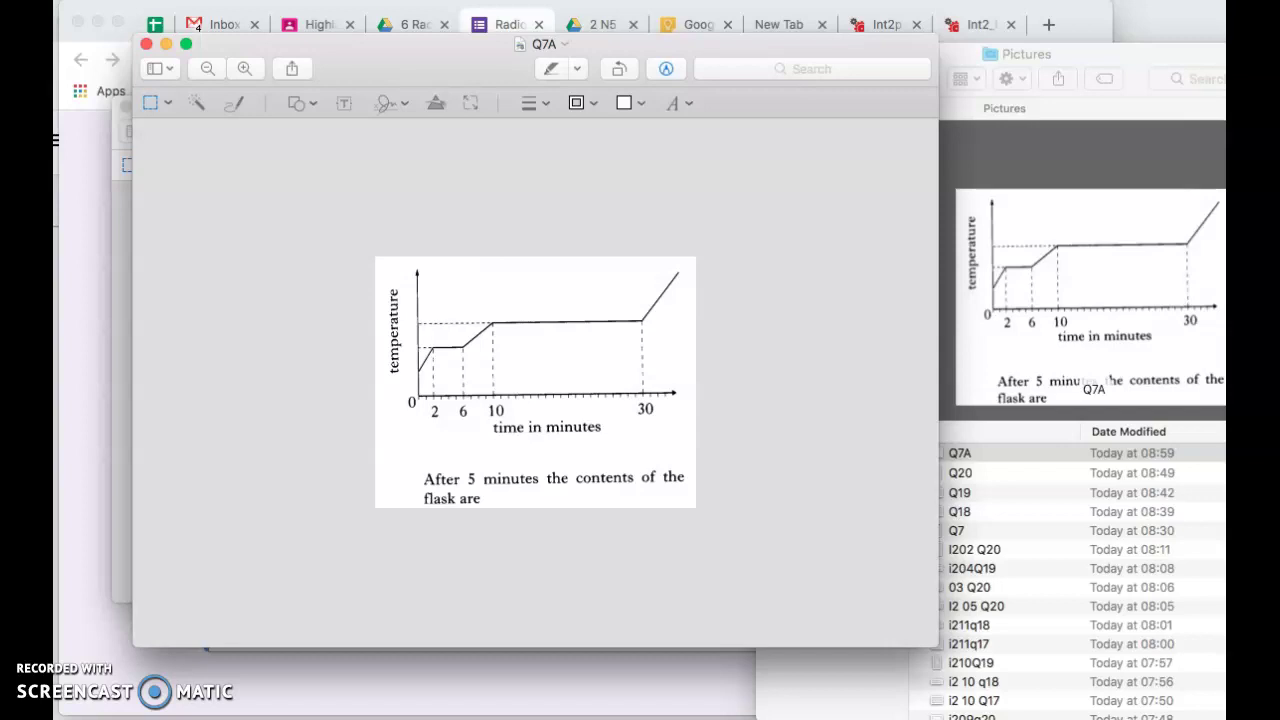
# Insert the cropped Q7A image from the Pictures folder into the flask question in the form and review the question.
pyautogui.click(1157, 500)
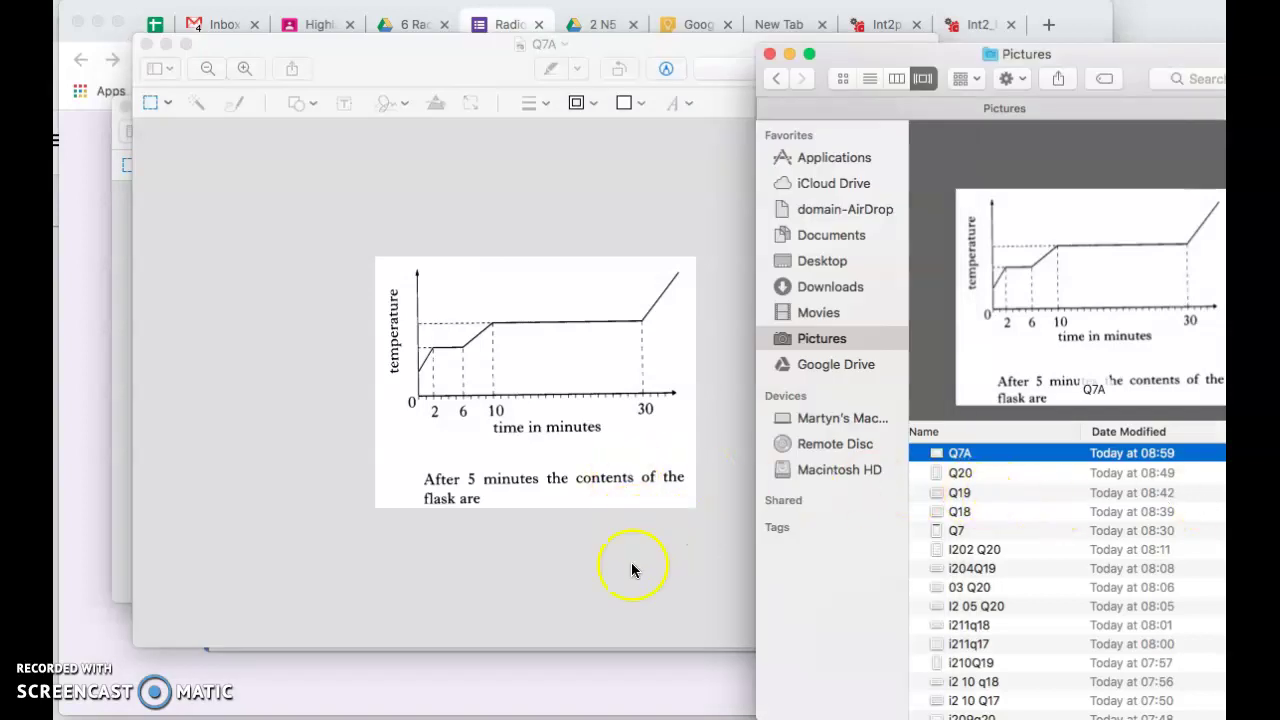
pyautogui.click(505, 22)
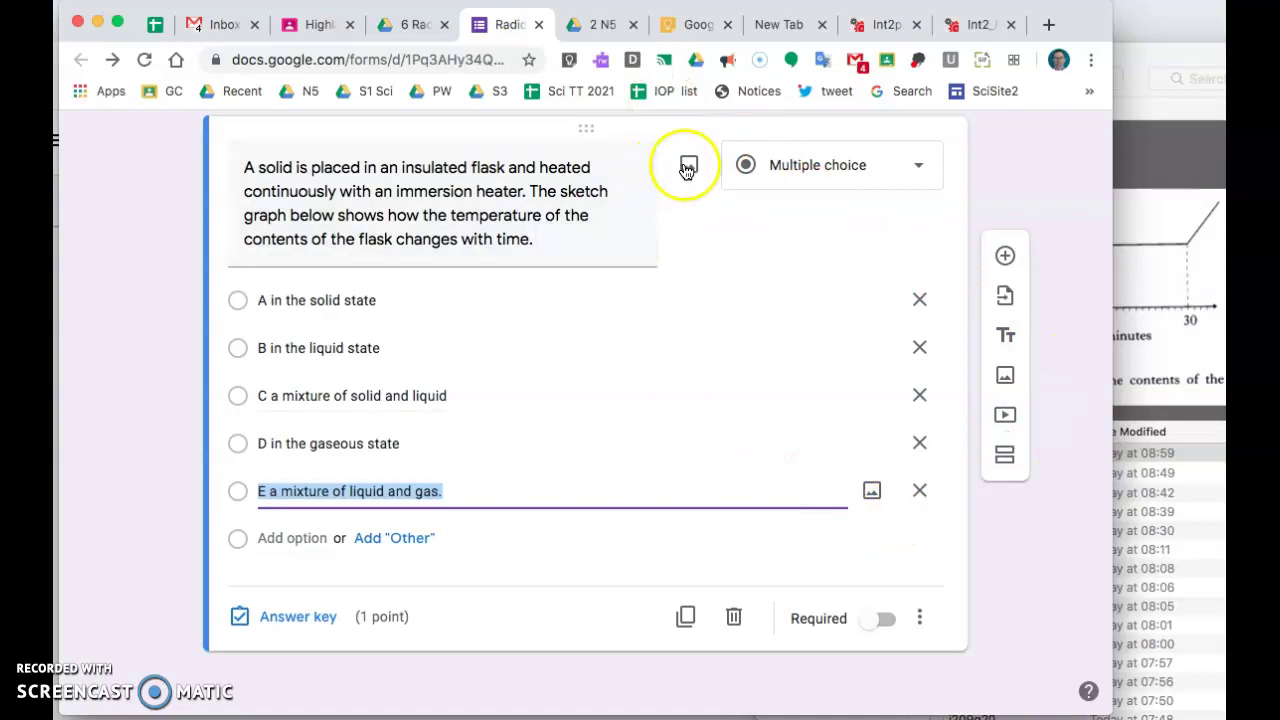
pyautogui.click(688, 166)
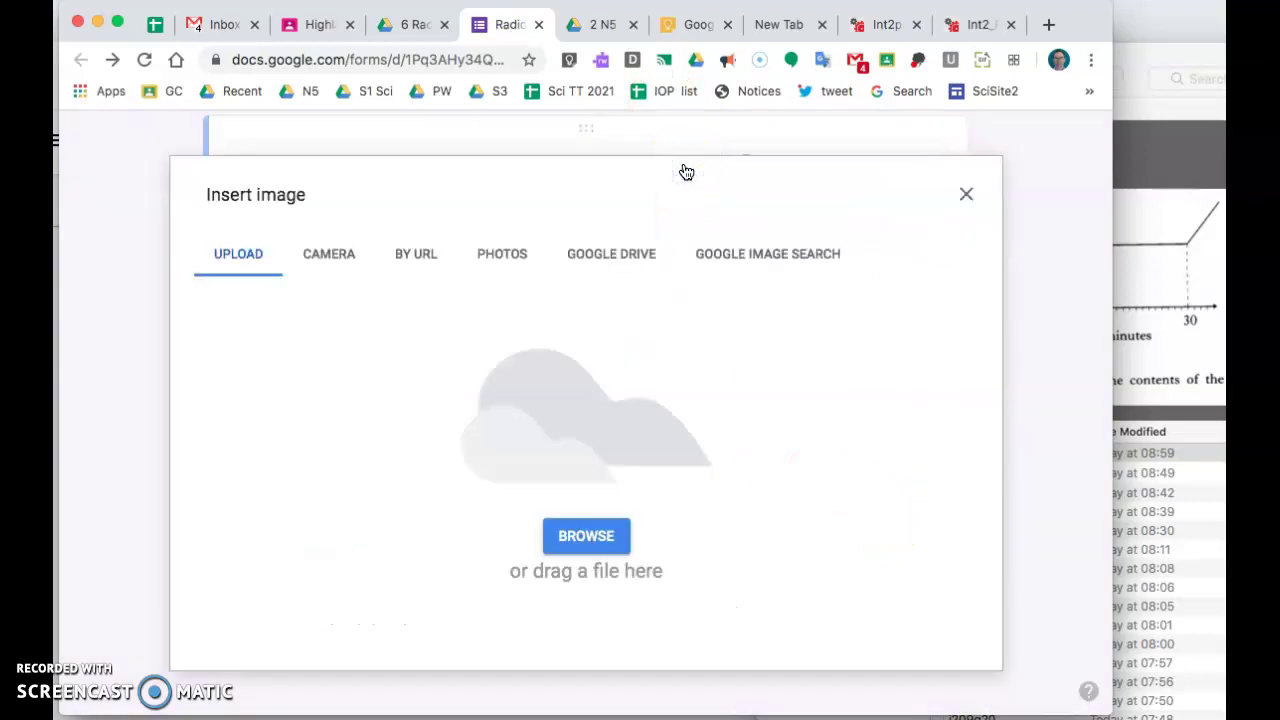
pyautogui.click(1170, 185)
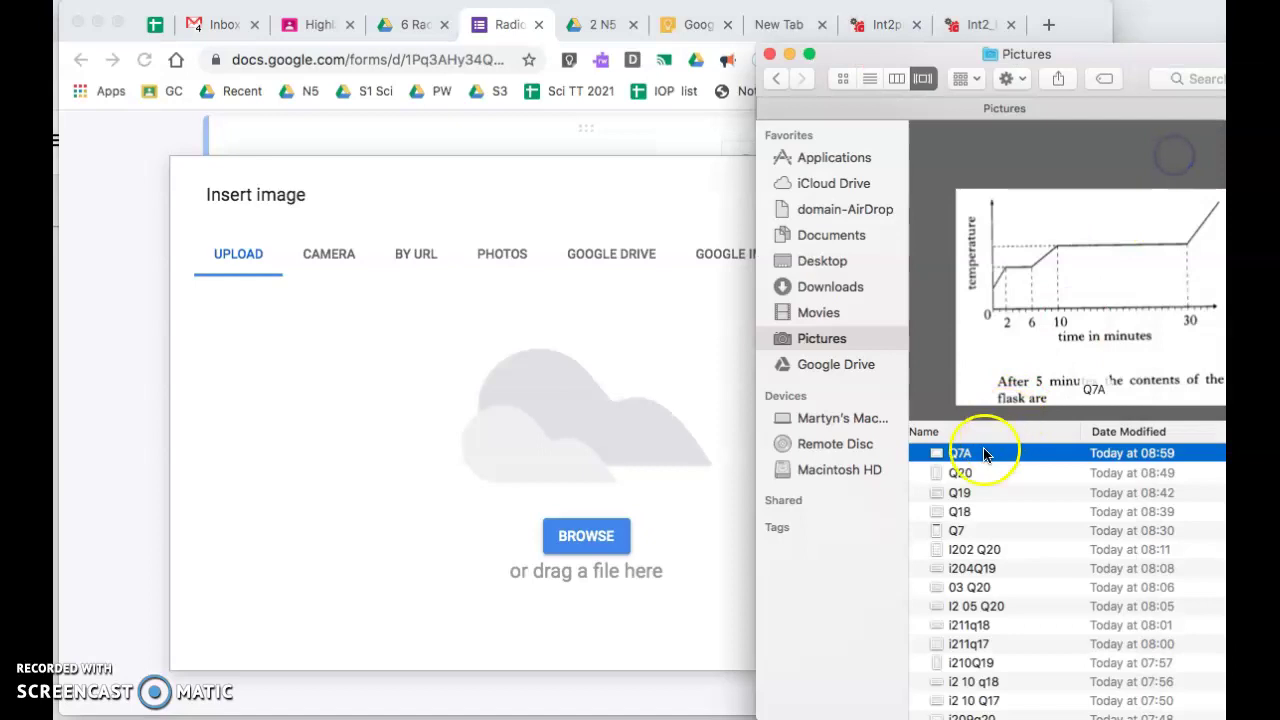
pyautogui.moveTo(967, 455); pyautogui.dragTo(616, 455)
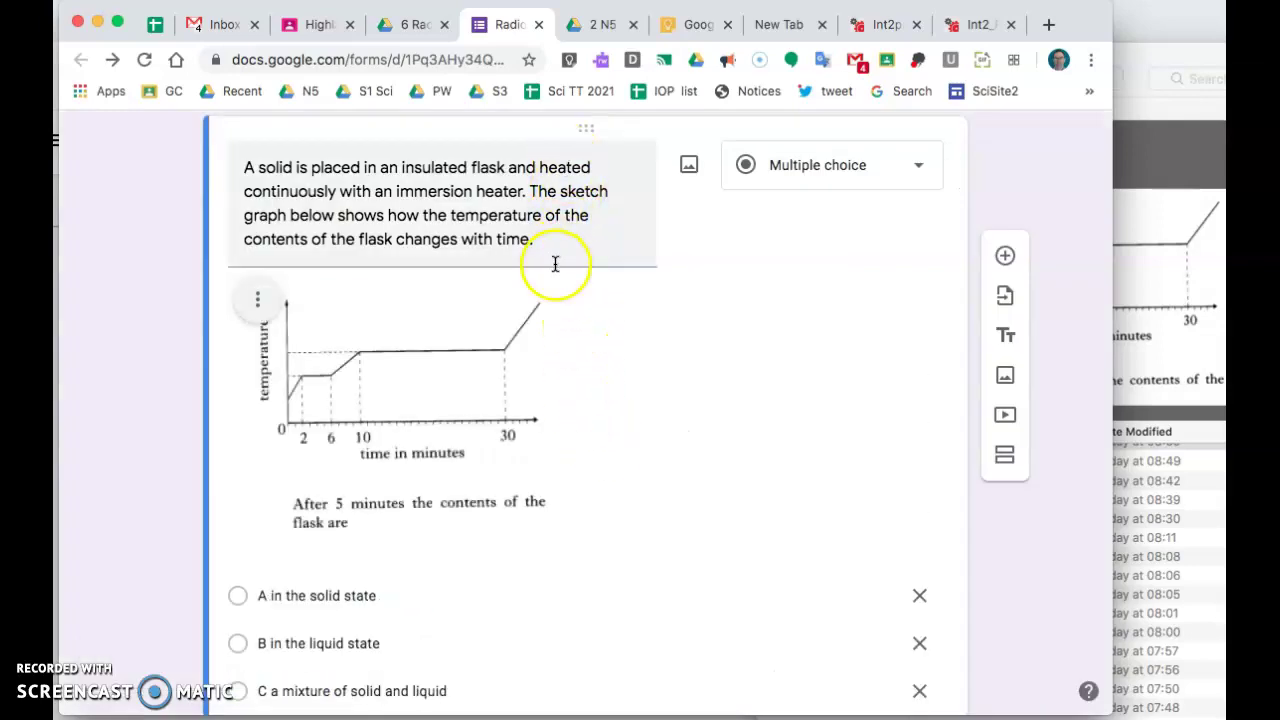
pyautogui.scroll(-5, 412, 614)
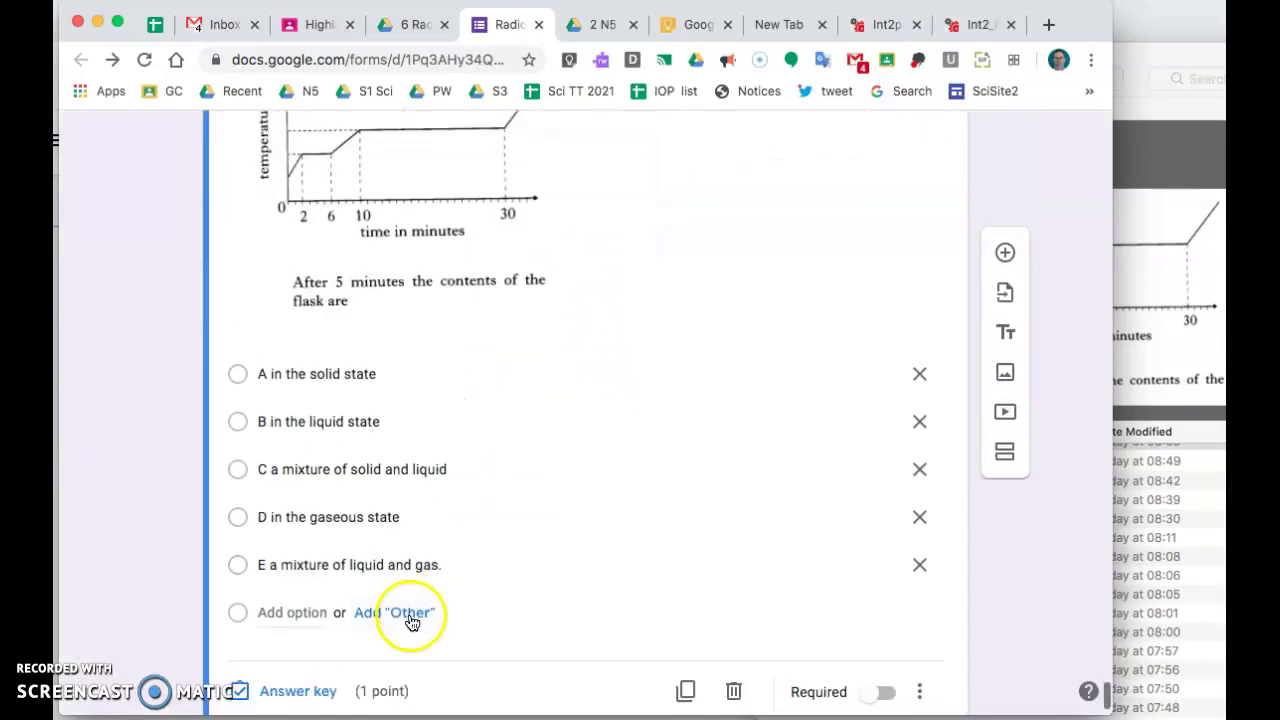